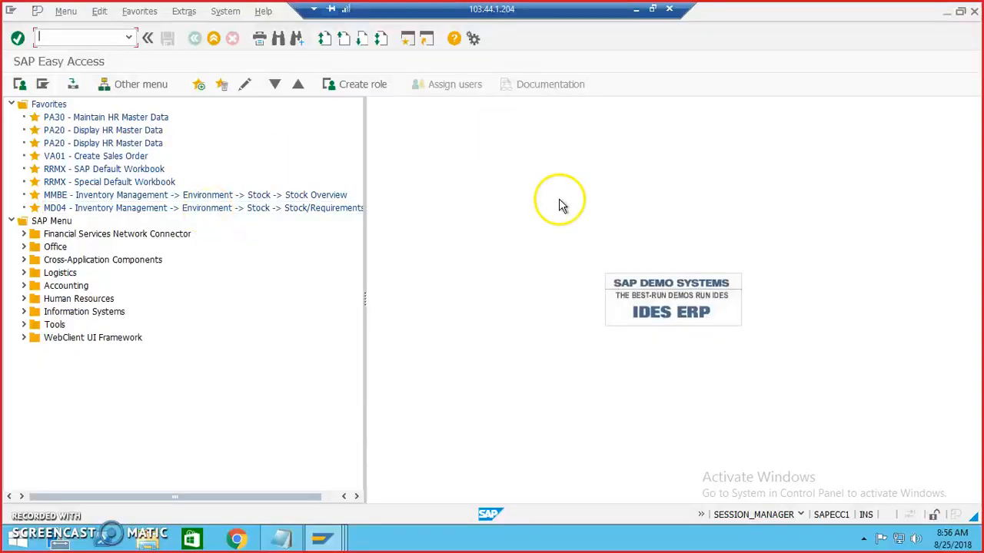
Step: Open the ABAP Dictionary (SE11) and display the database table KNA1
left_click(57, 38)
key("Return")
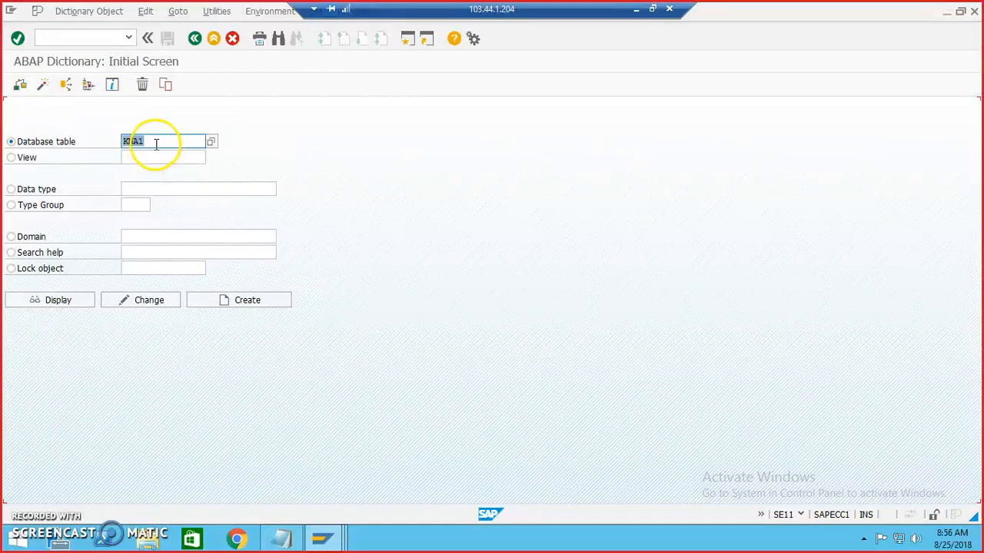
left_click(70, 302)
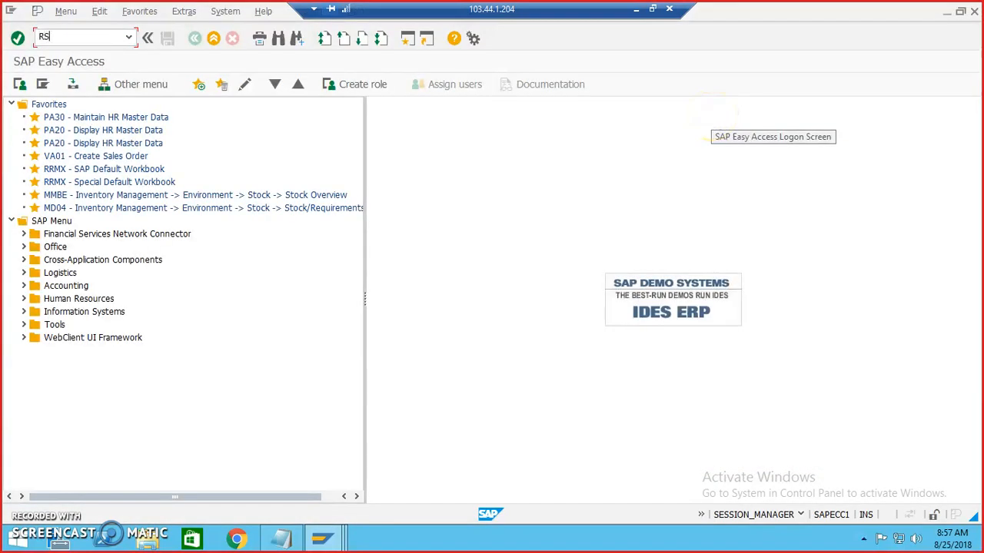
Step: Open generic DataSource maintenance (RSO2) and start creating a transaction data DataSource named ZJHSOFTECH_CUST
key("Return")
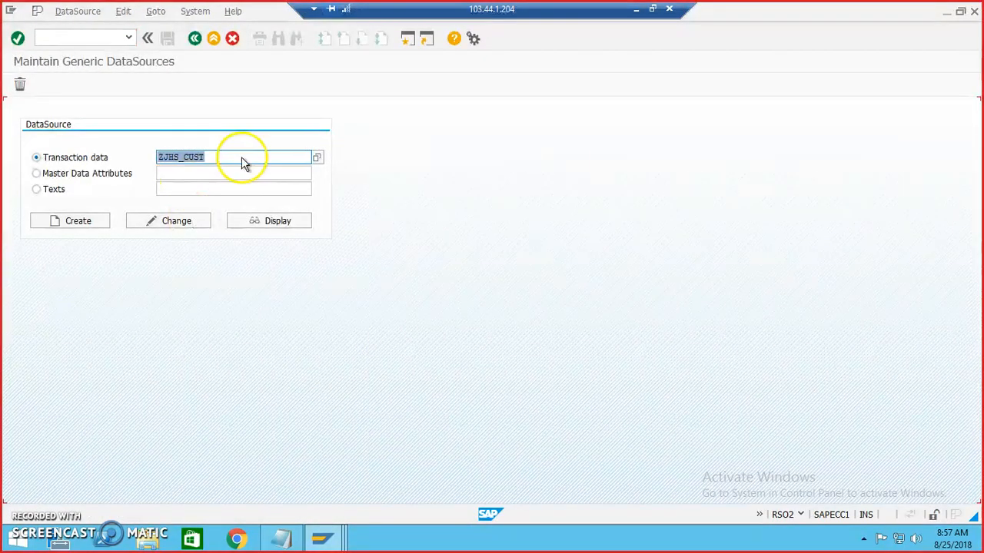
left_click(247, 153)
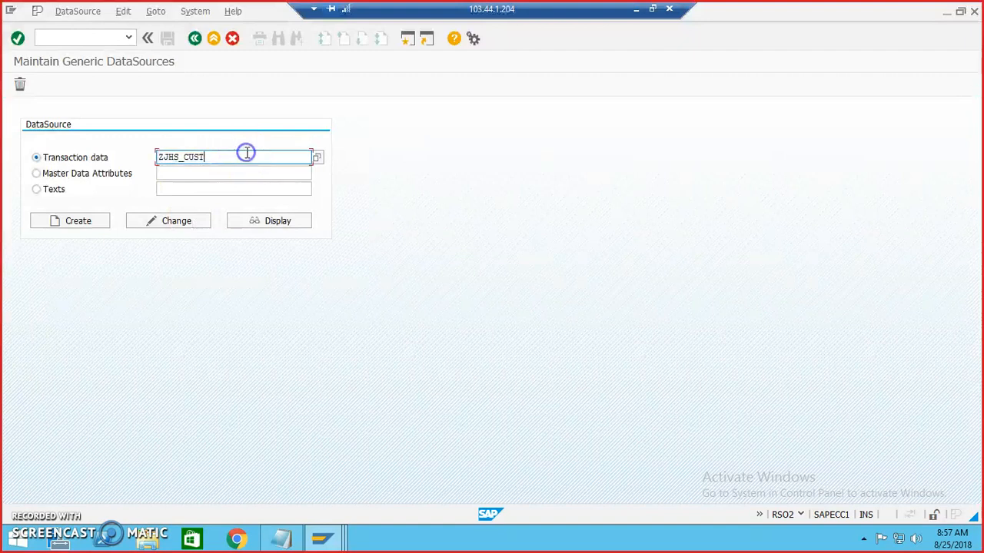
key("BackSpace")
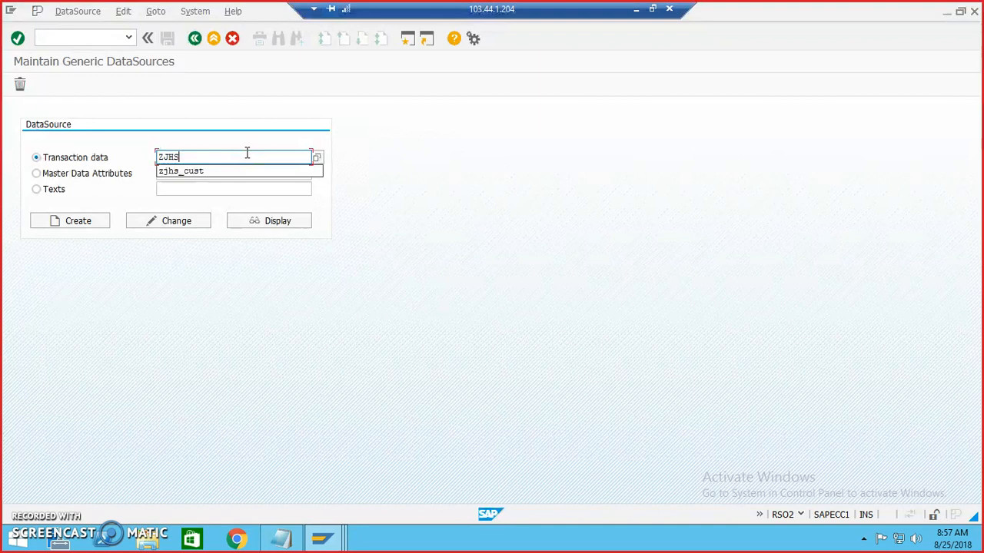
type("O")
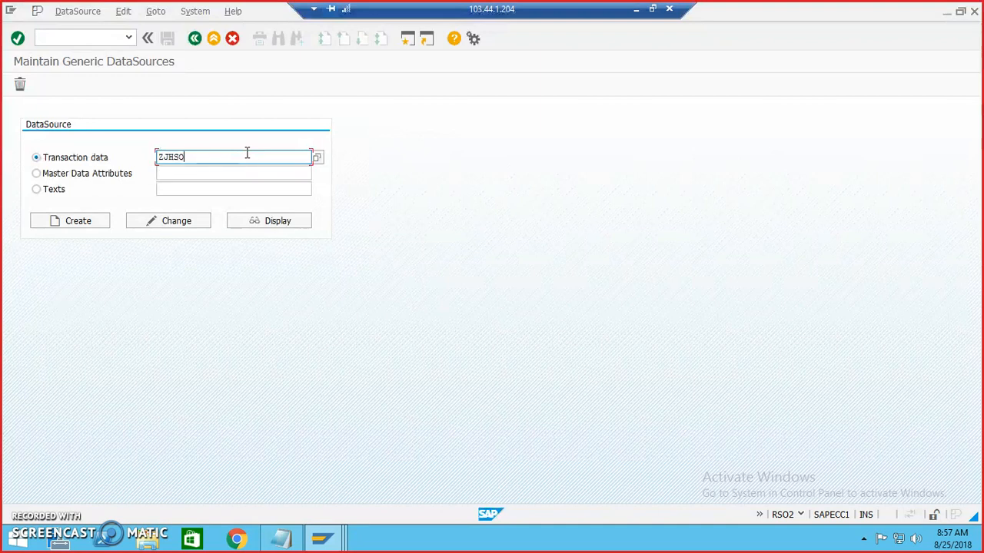
type("FTECH_CUST")
left_click(94, 222)
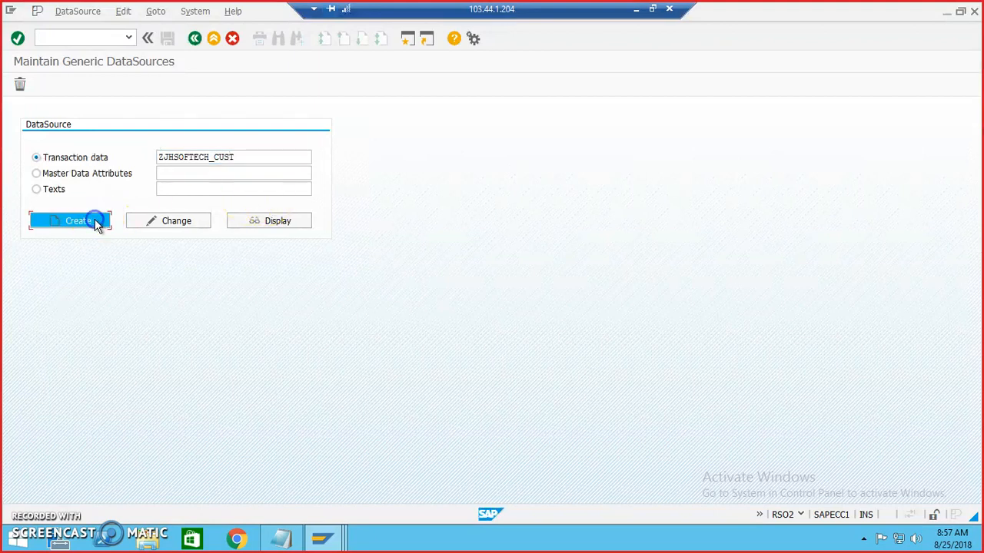
Step: Assign the application component SD-IO, found under SAP-R/3 Sales and Distribution, to the DataSource
left_click(156, 127)
left_click(265, 126)
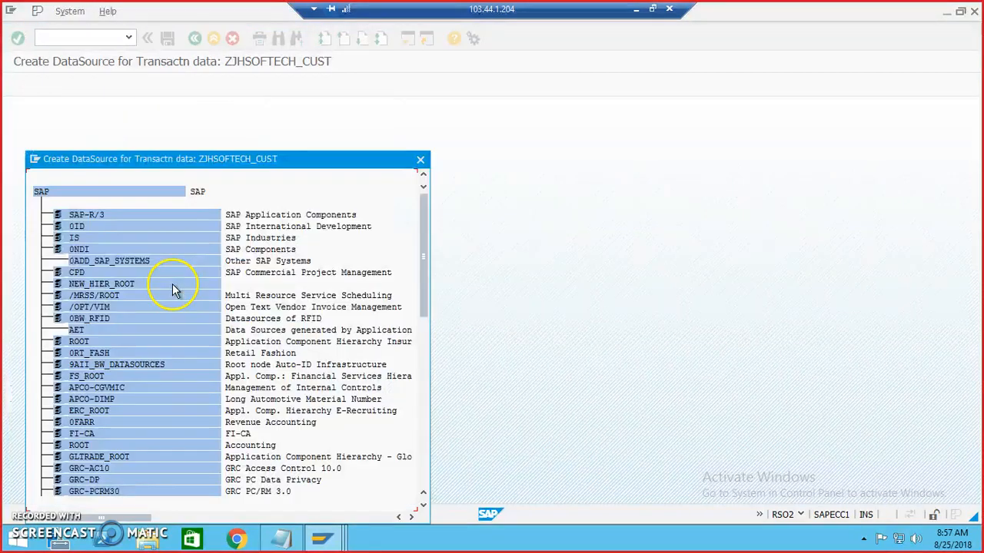
left_click(58, 216)
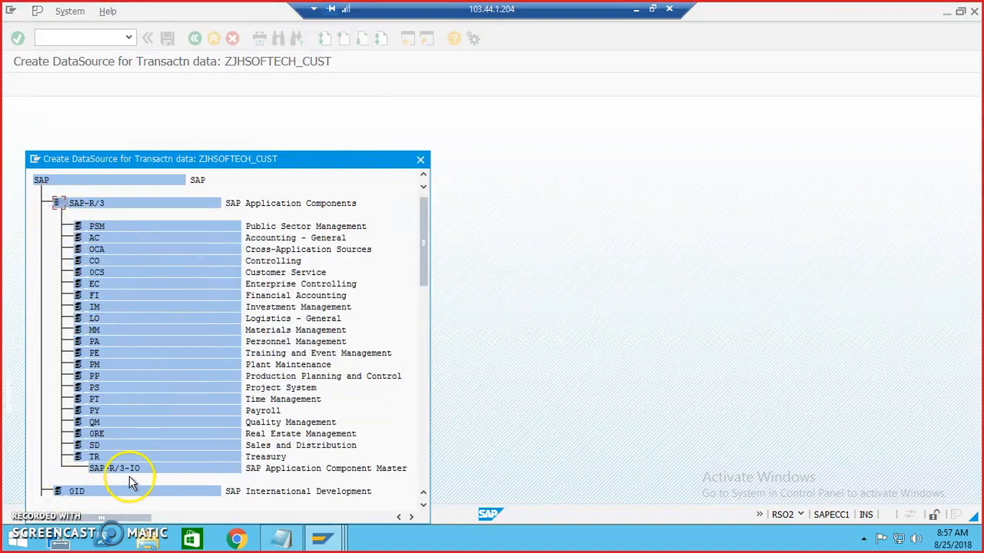
left_click(78, 445)
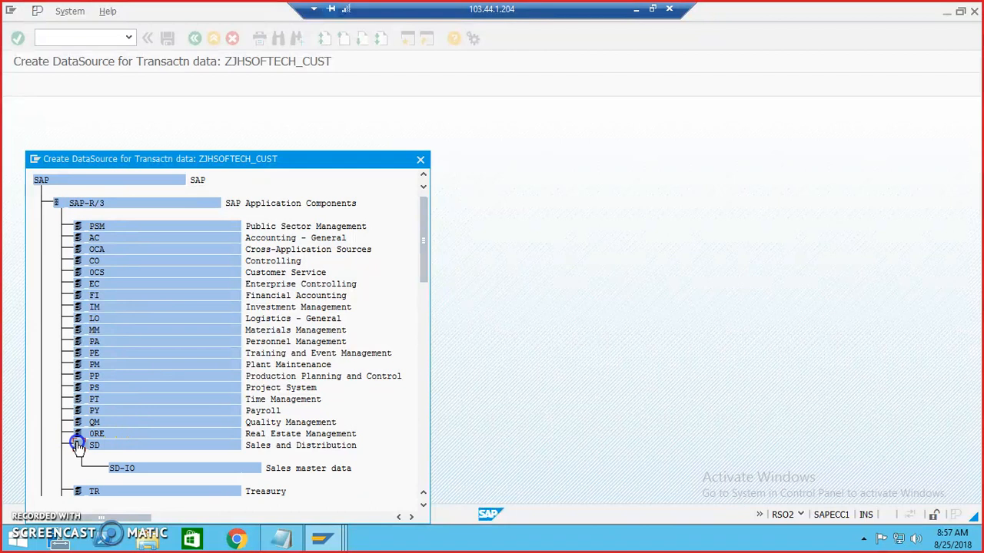
double_click(115, 470)
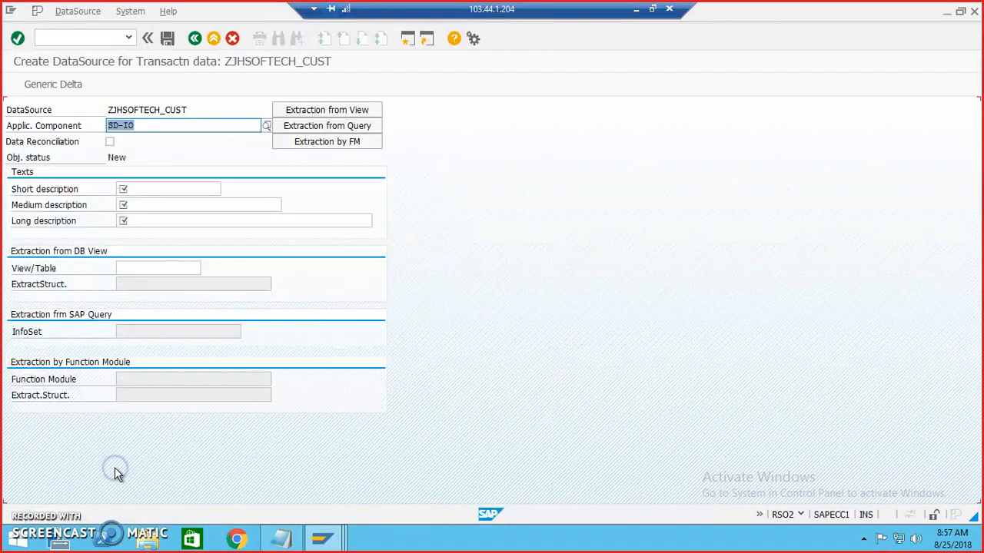
Step: Enter the DataSource descriptions: short "SALES", medium "sales data" and long "sales"
left_click(169, 193)
type("SALES")
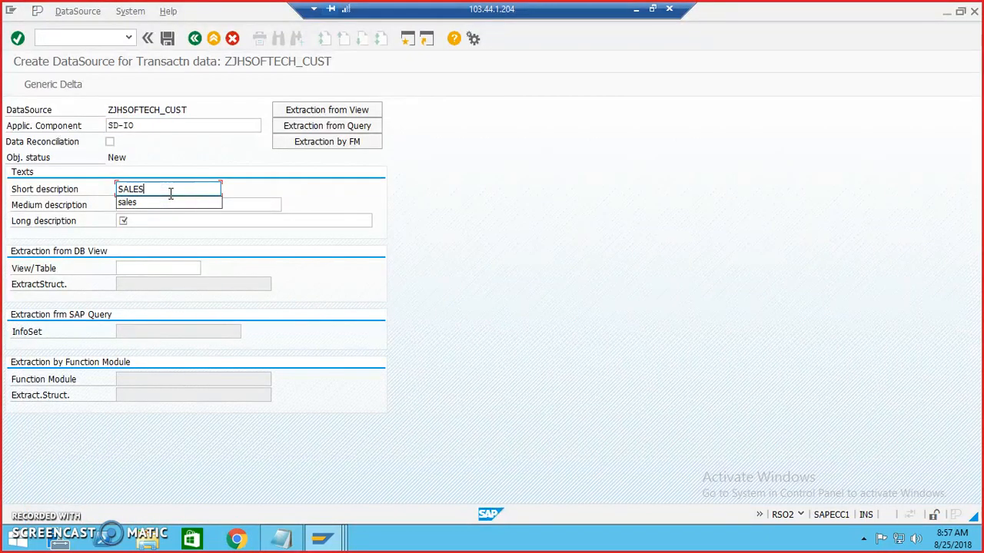
key("Tab")
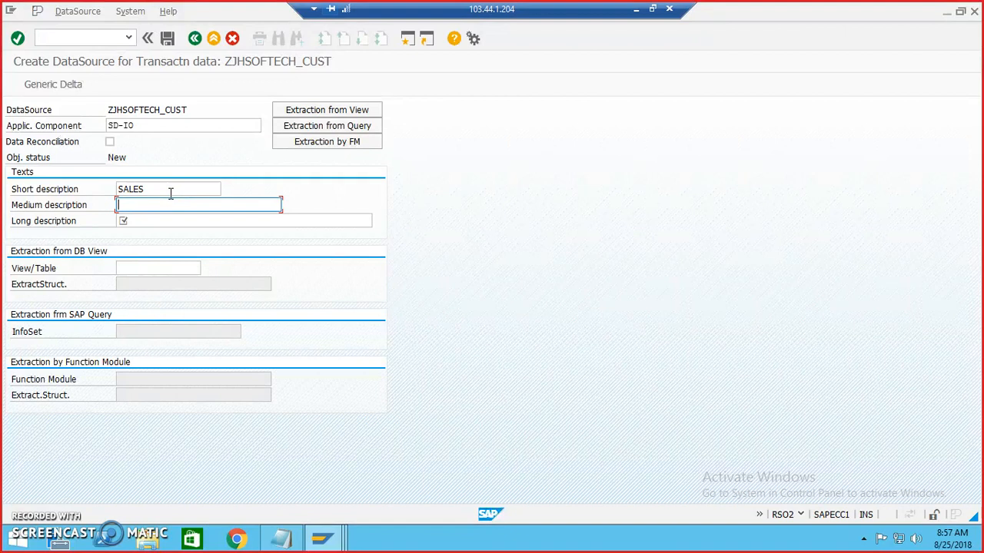
type("sales data")
key("Tab")
type("sales")
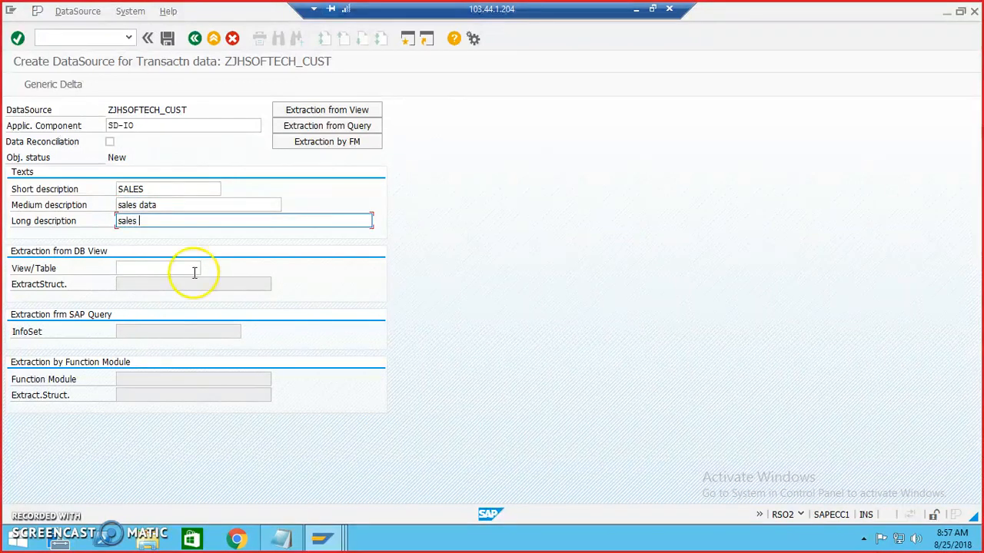
Step: Set the View/Table for extraction from the DB view to KNA1 and validate the entry
left_click(187, 268)
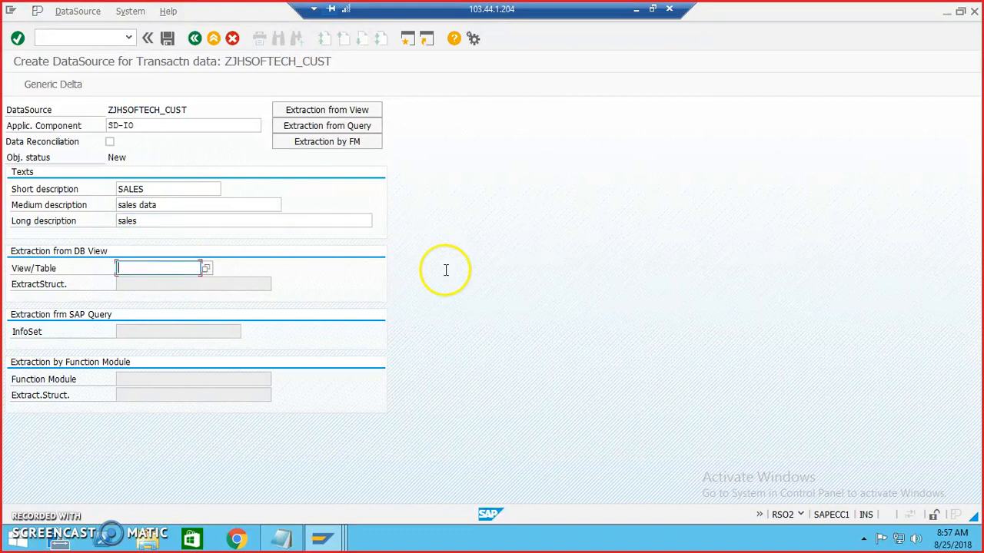
type("kna1")
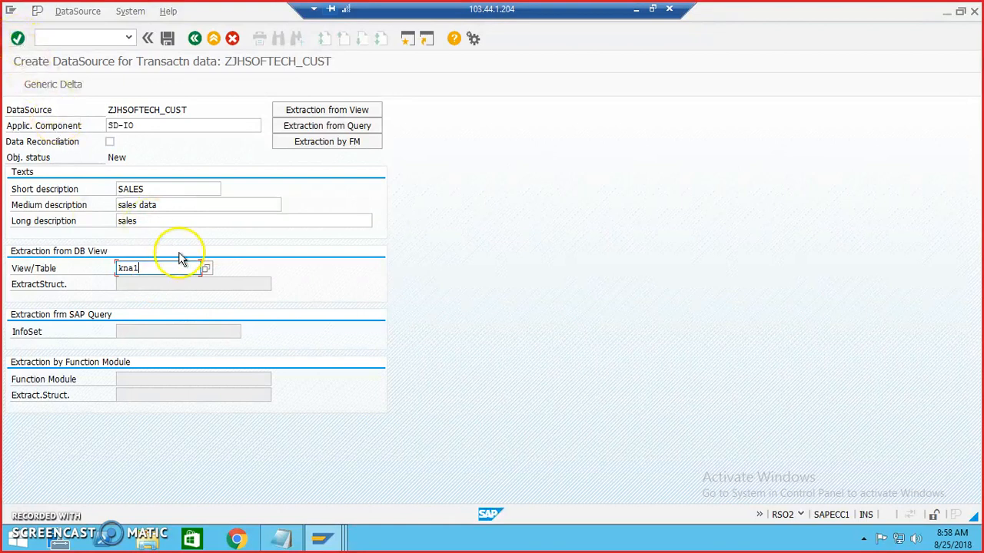
key("Return")
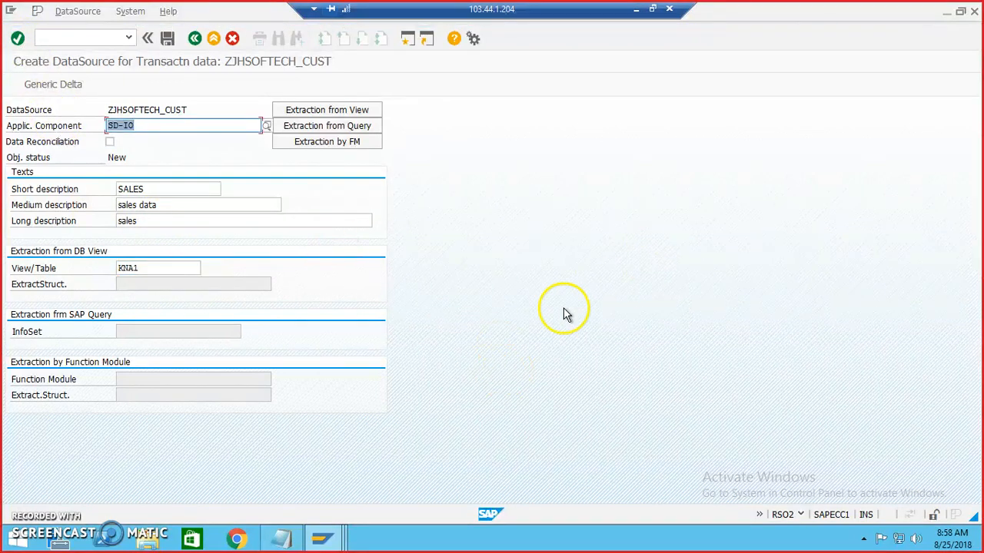
Step: Save the DataSource and store the object directory entries of both the DataSource and its extract structure in package ZJHSOFTECH
left_click(173, 39)
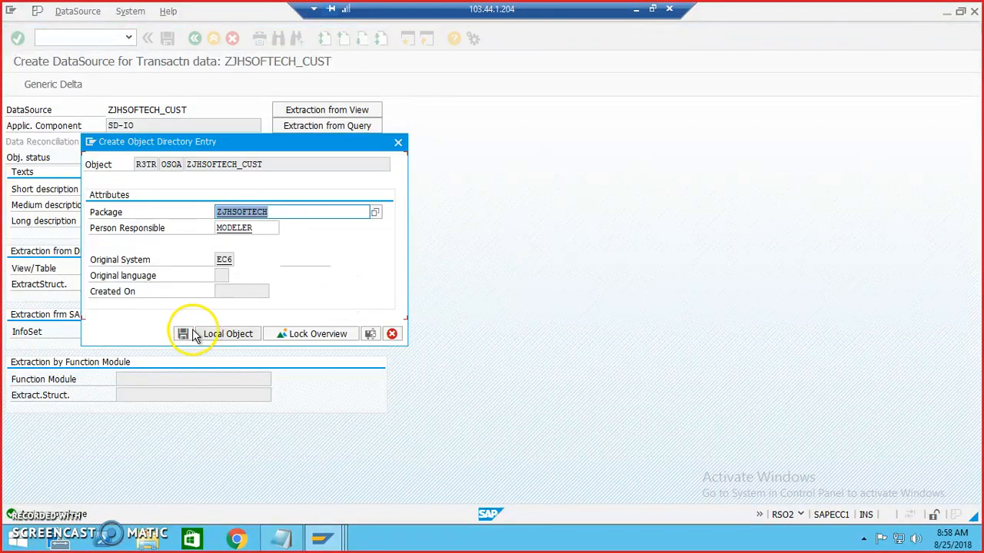
left_click(183, 334)
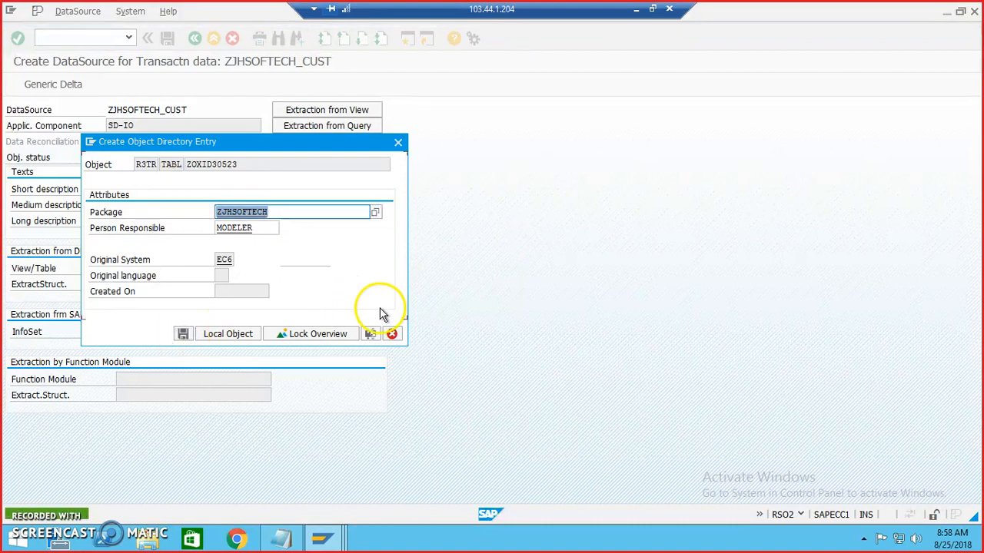
left_click(184, 336)
left_click(173, 224)
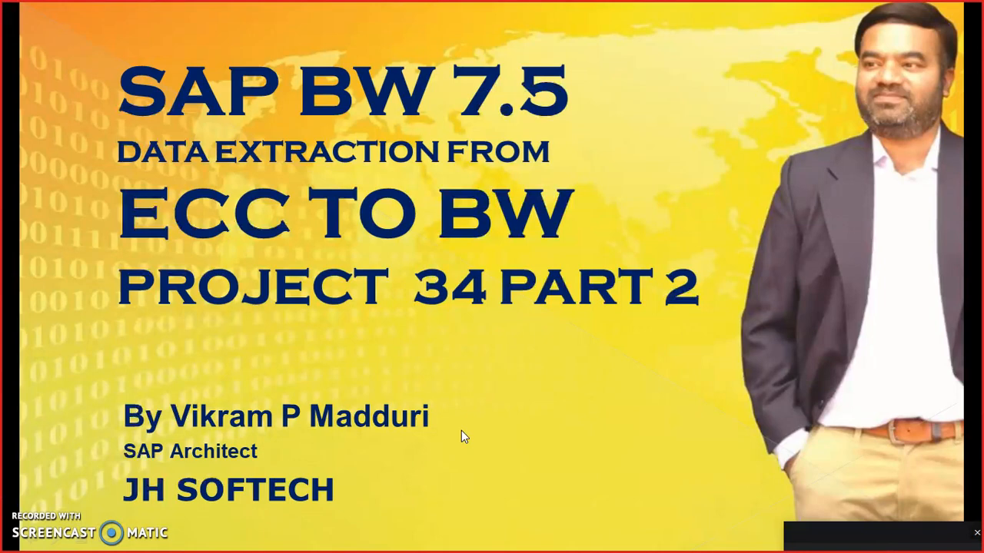
Step: Close the slide show, switch back to the SAP customer version edit window and save the DataSource with its field settings
key("Escape")
left_click(512, 539)
left_click(317, 540)
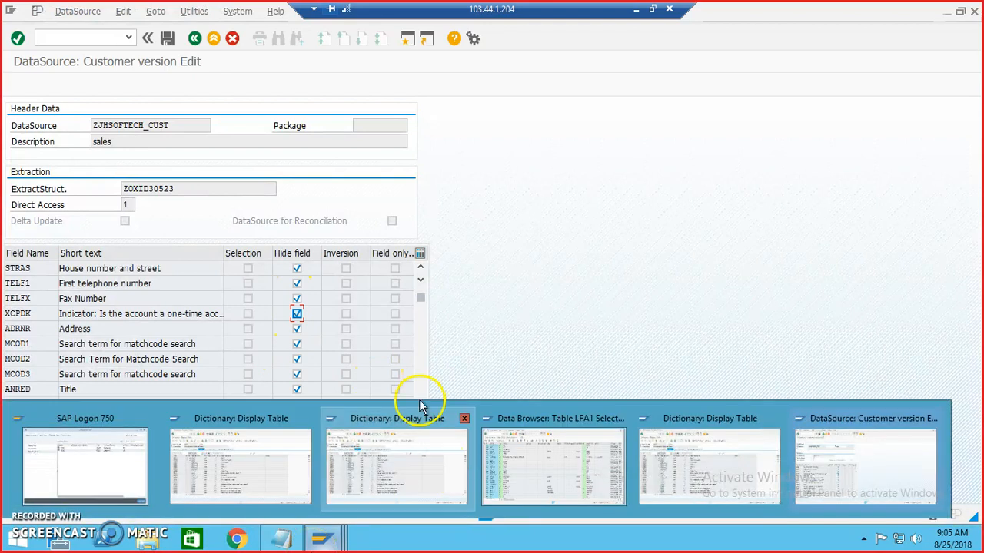
left_click(422, 268)
left_click(422, 268)
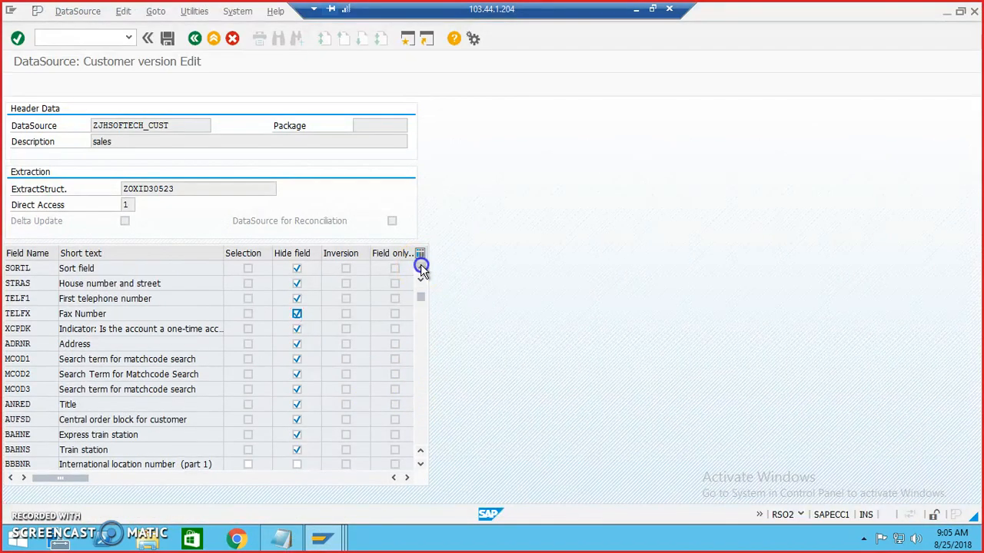
left_click(168, 40)
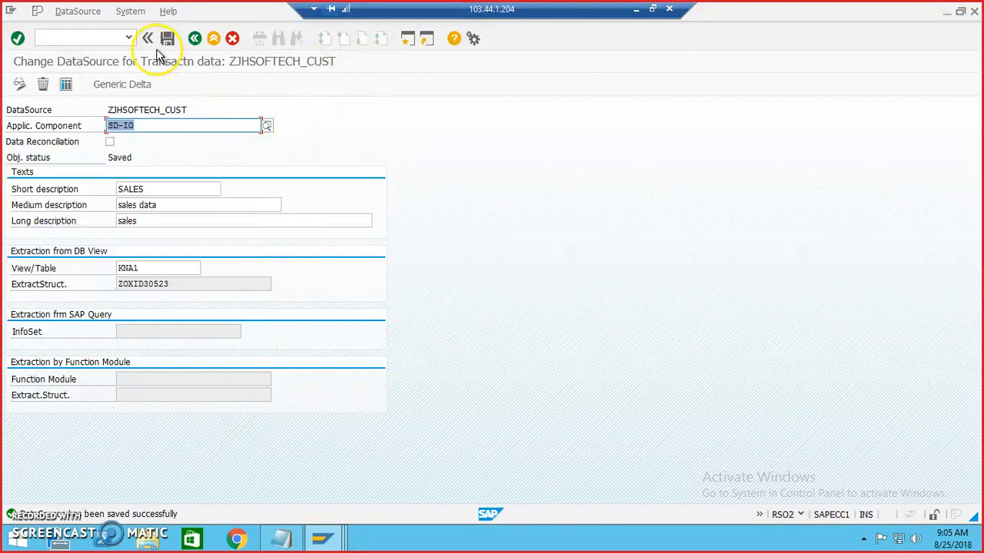
Step: Open a new SAP session and start the Extractor Checker with transaction rsa3
left_click(408, 40)
left_click(429, 265)
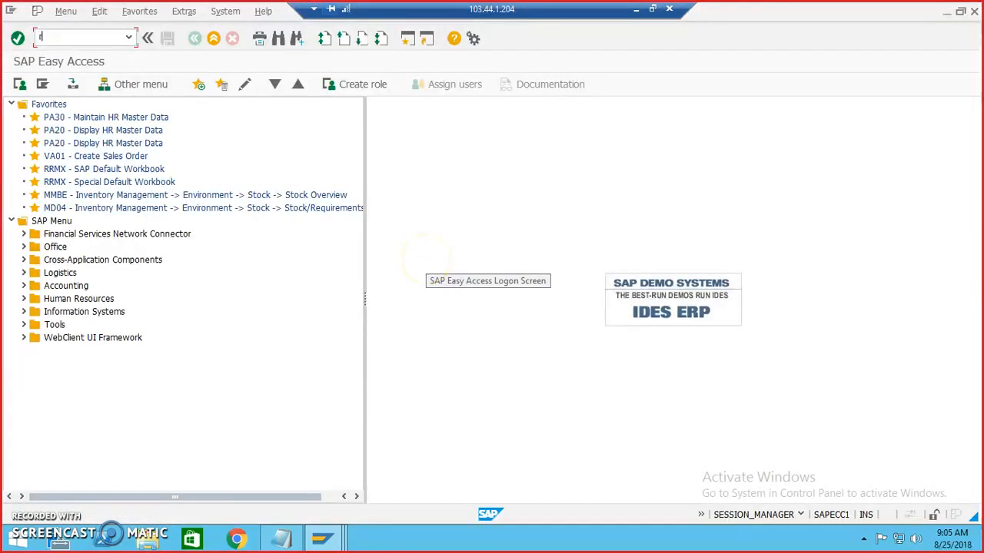
type("rsa3")
key("Return")
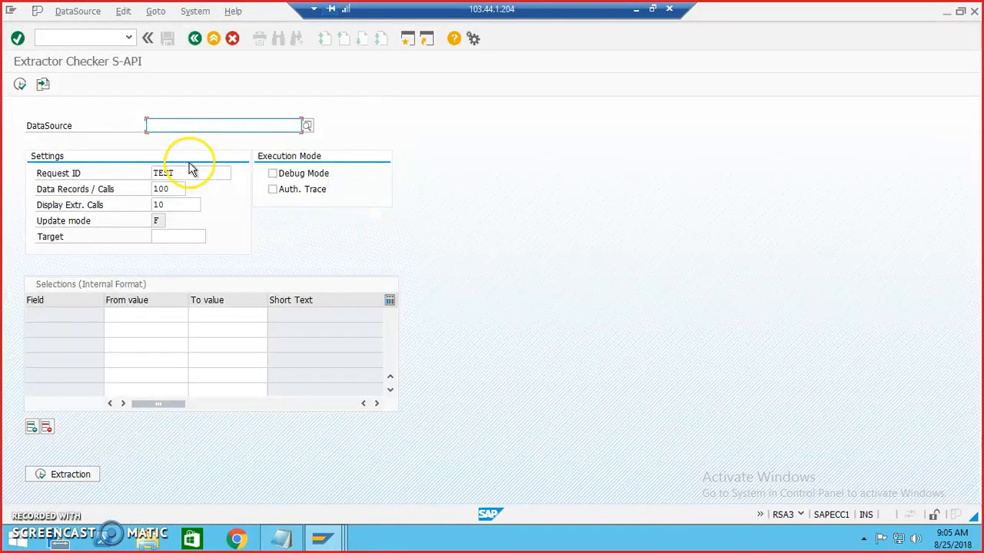
Step: Copy the DataSource name ZJHSOFTECH_CUST from the maintenance session and load it in the Extractor Checker
key("alt+Tab")
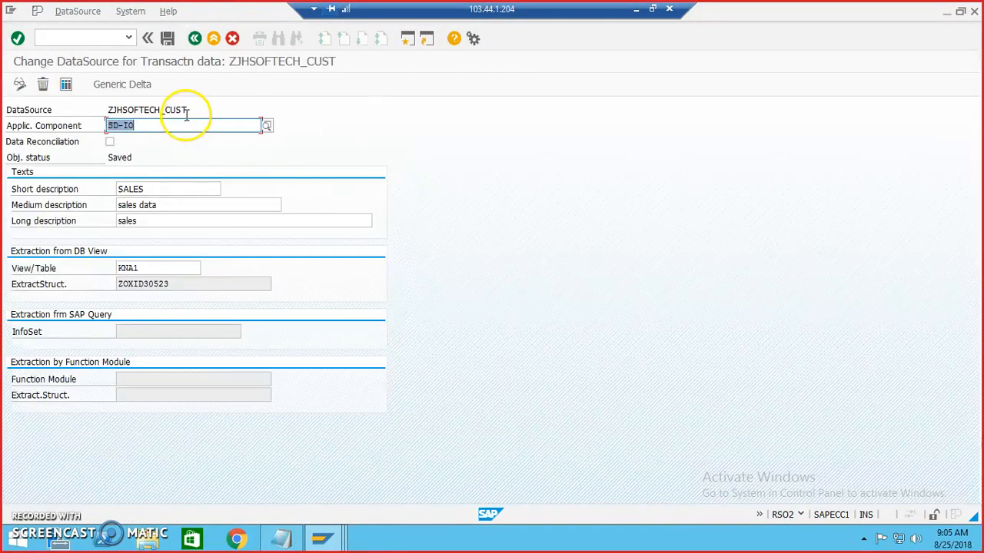
left_click(186, 112)
left_click_drag(177, 111, 103, 112)
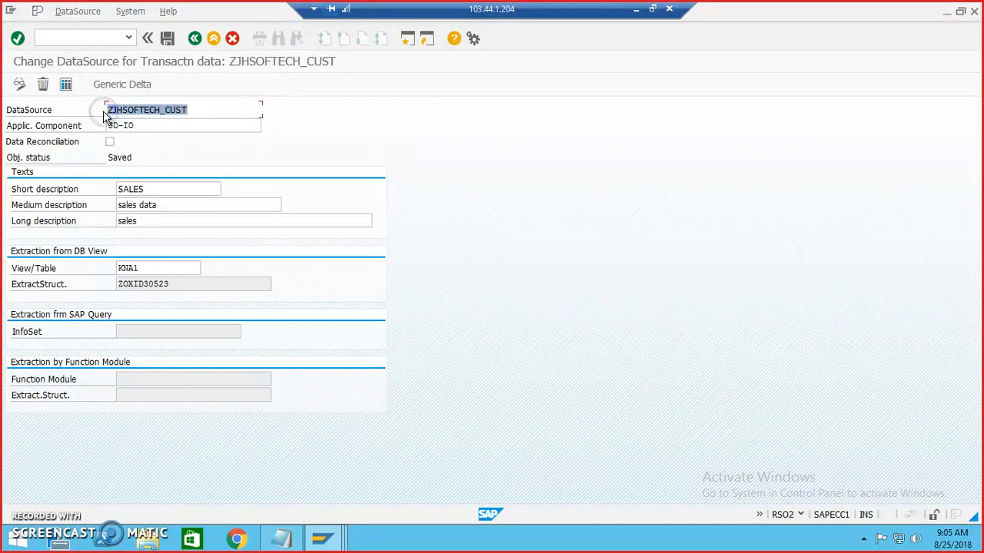
key("ctrl+c")
left_click(222, 111)
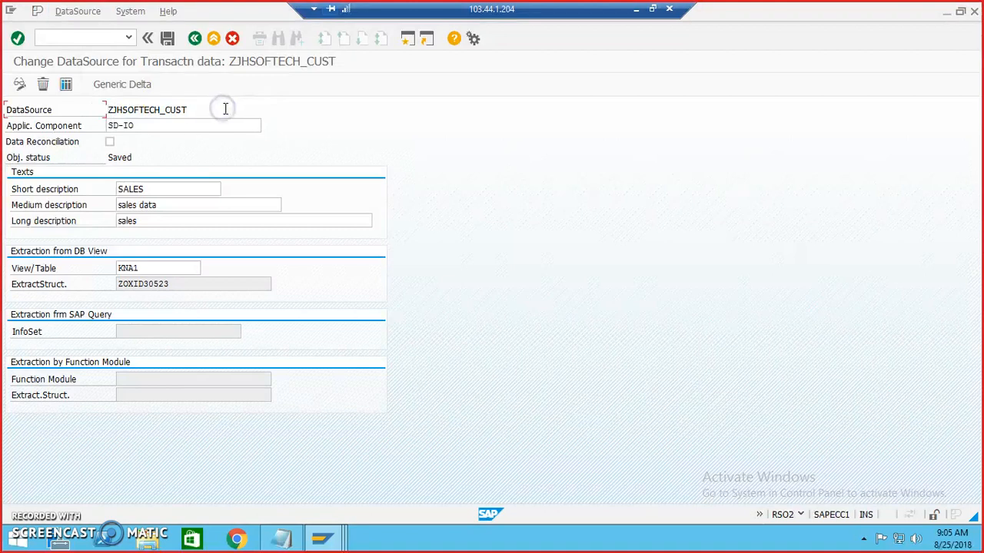
left_click(198, 124)
key("alt+Tab")
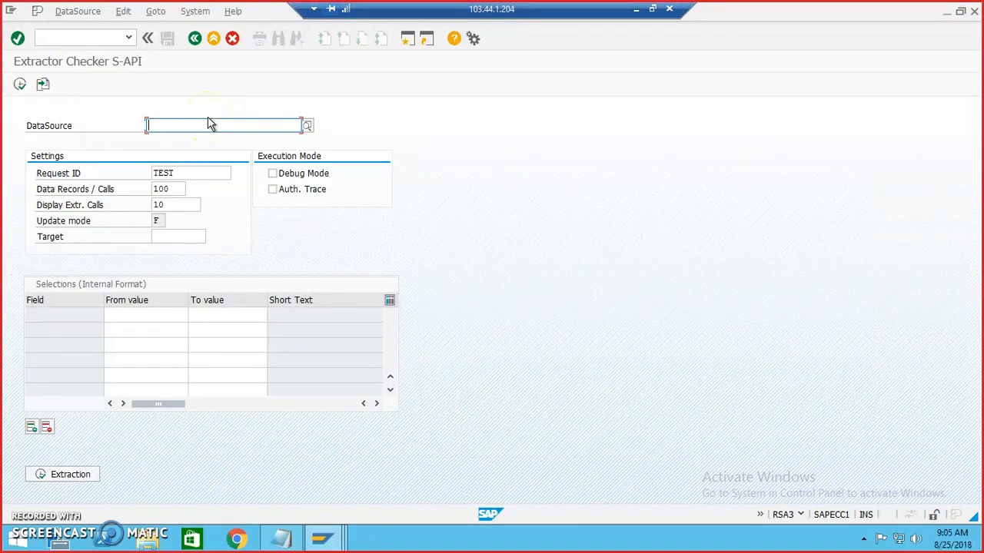
key("ctrl+v")
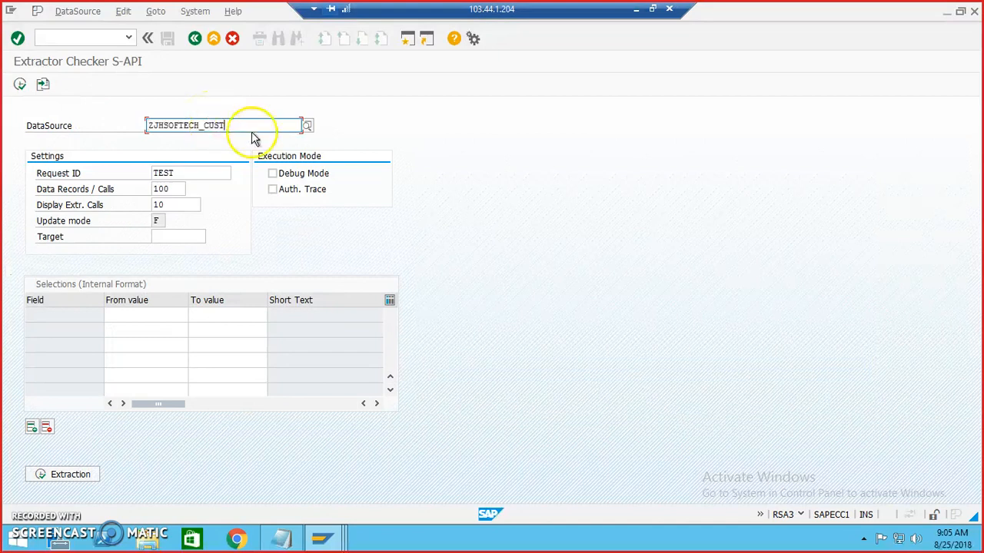
key("Return")
Step: Run the extraction for KUNNR values from 1000 to 5000 and display the extracted records in the ALV Grid
left_click(140, 315)
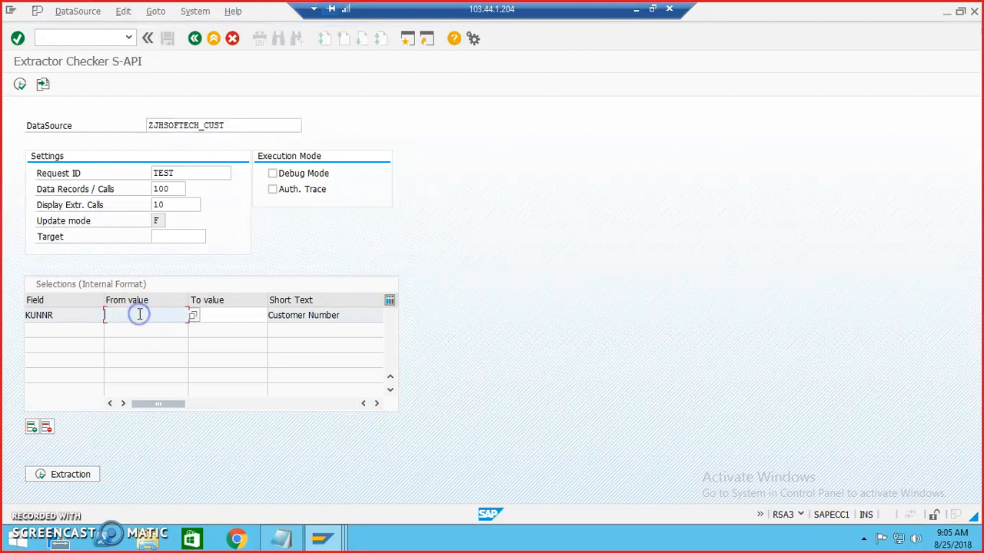
key("Tab")
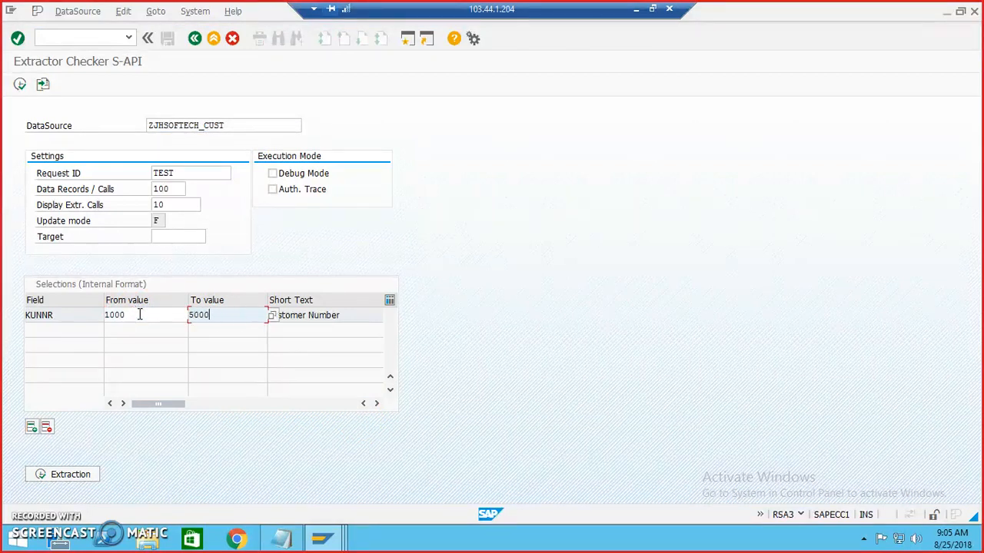
left_click(75, 474)
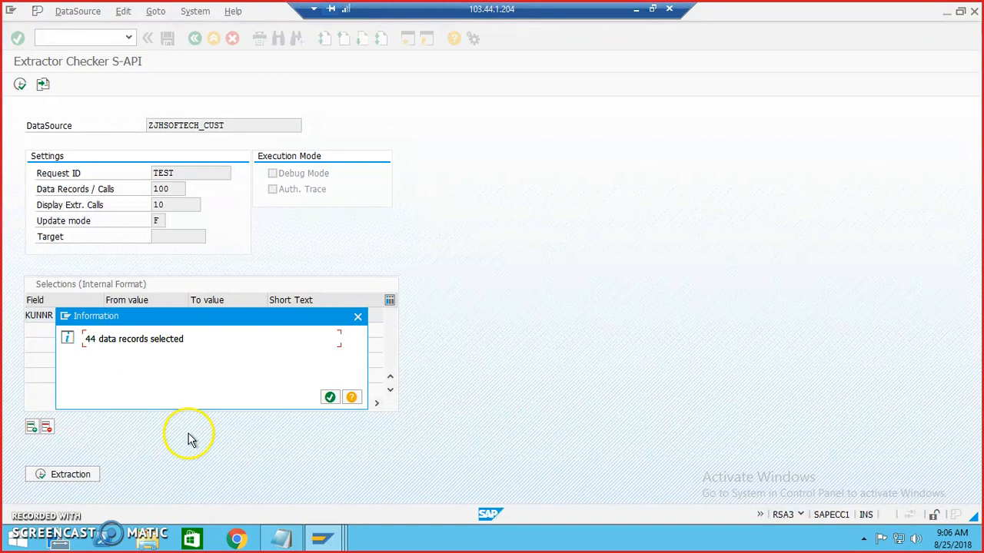
left_click(330, 397)
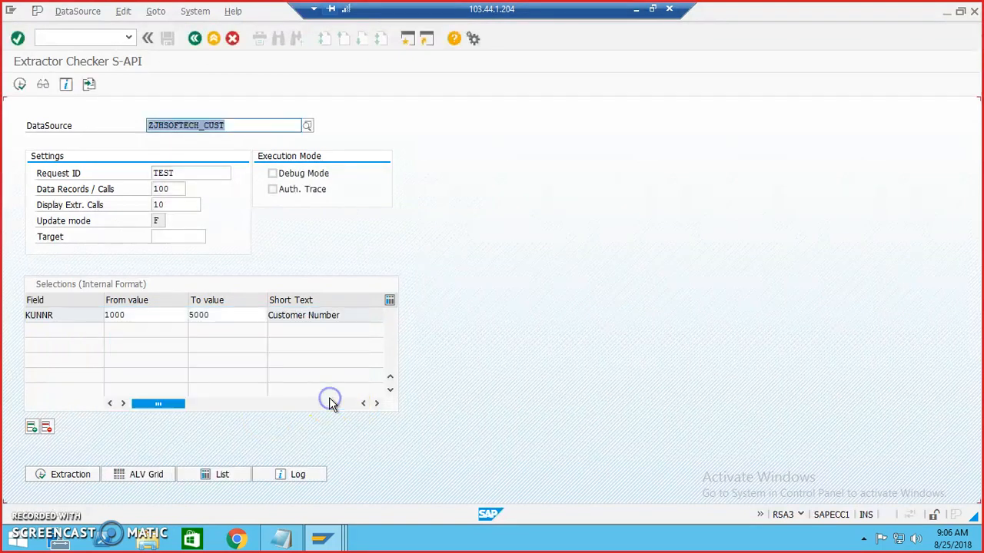
left_click(164, 474)
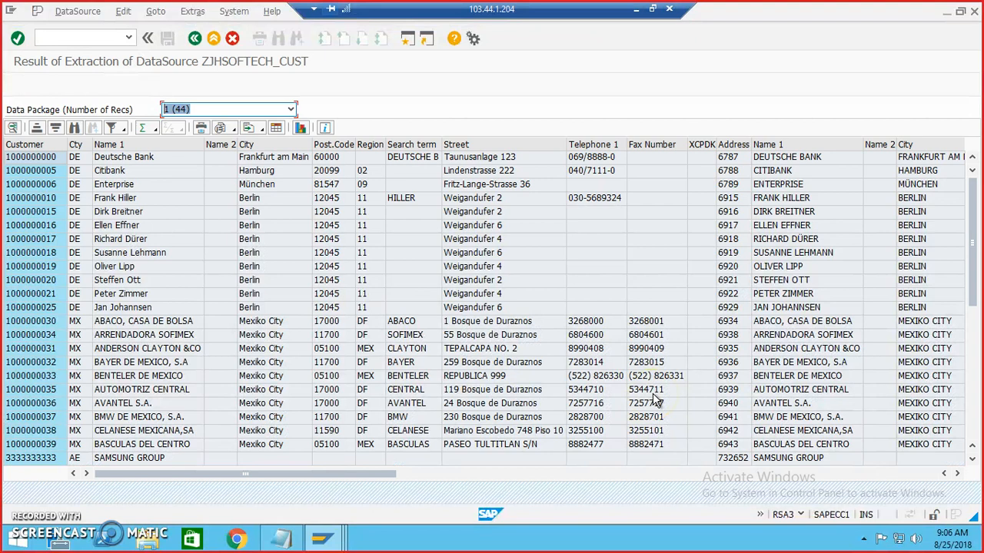
Step: Leave the extraction result and the Extractor Checker, and close that SAP session
left_click(195, 38)
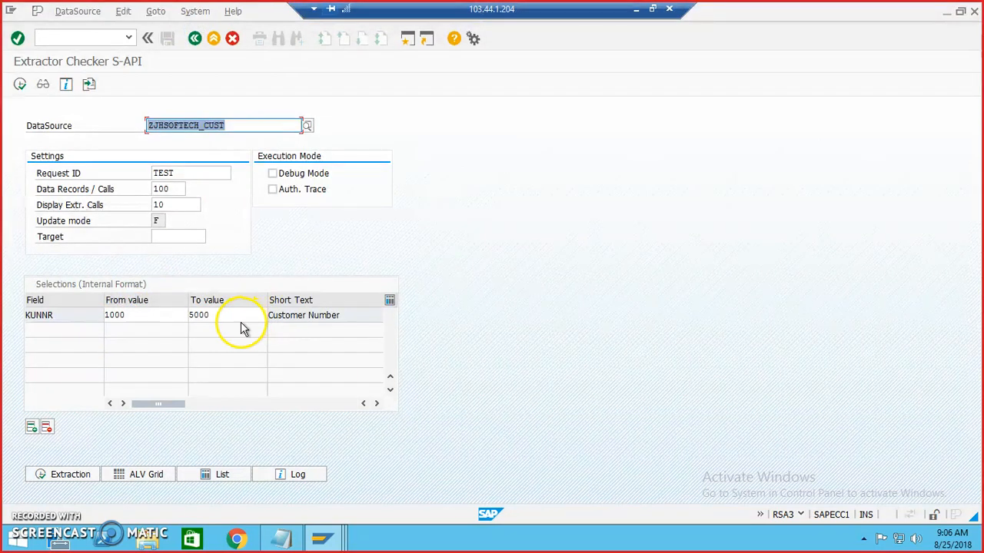
left_click(194, 39)
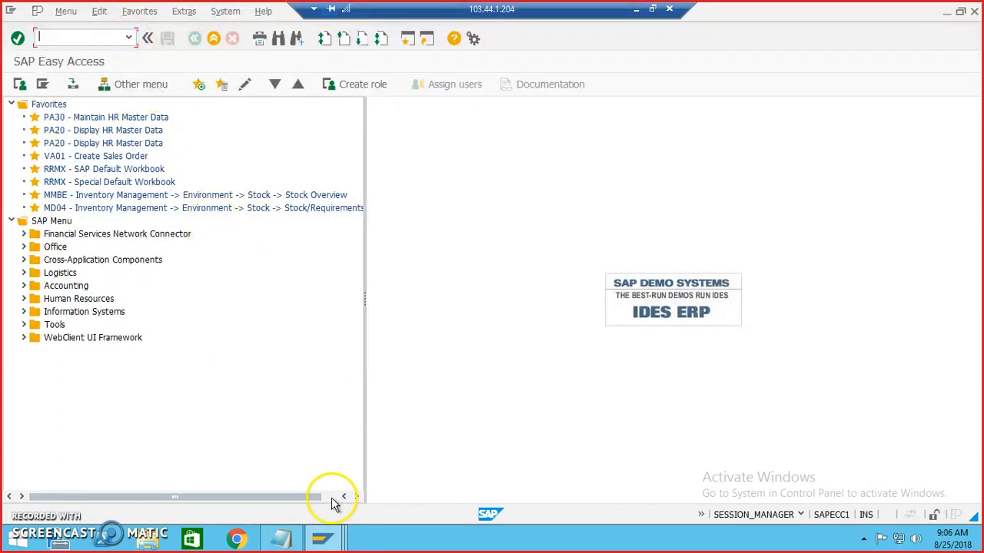
left_click(973, 13)
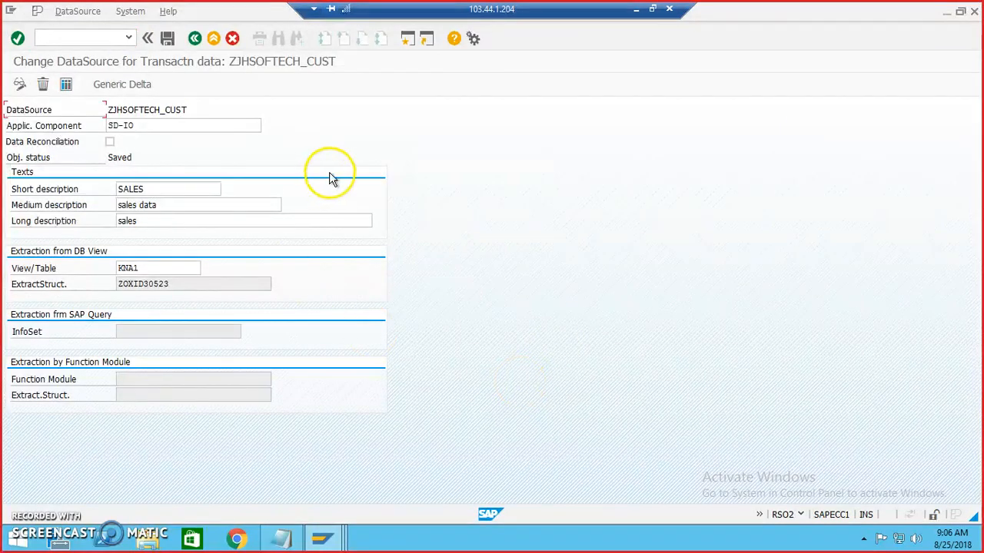
Step: Open the test extraction of ZJHSOFTECH_CUST directly from its DataSource maintenance screen, and return to the maintenance screen
left_click(70, 14)
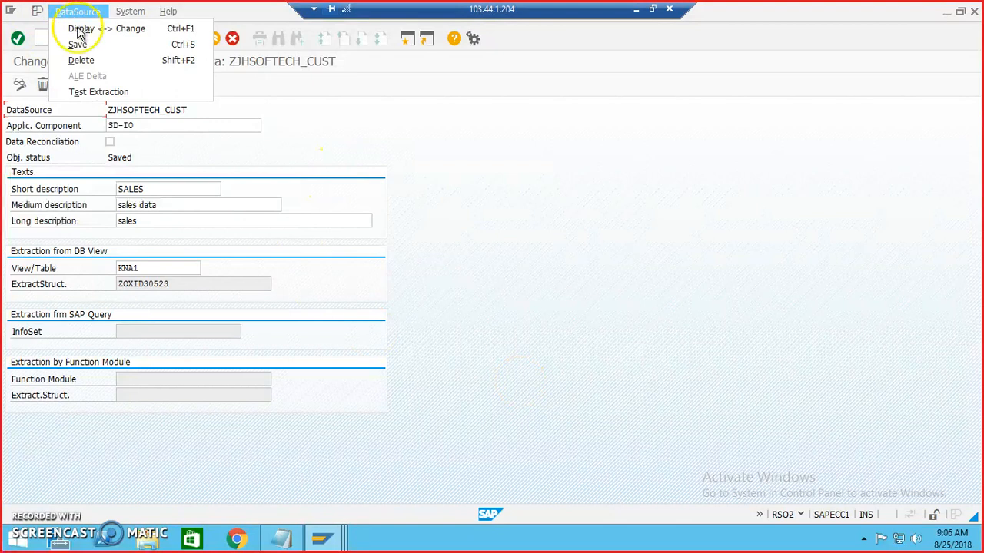
left_click(89, 93)
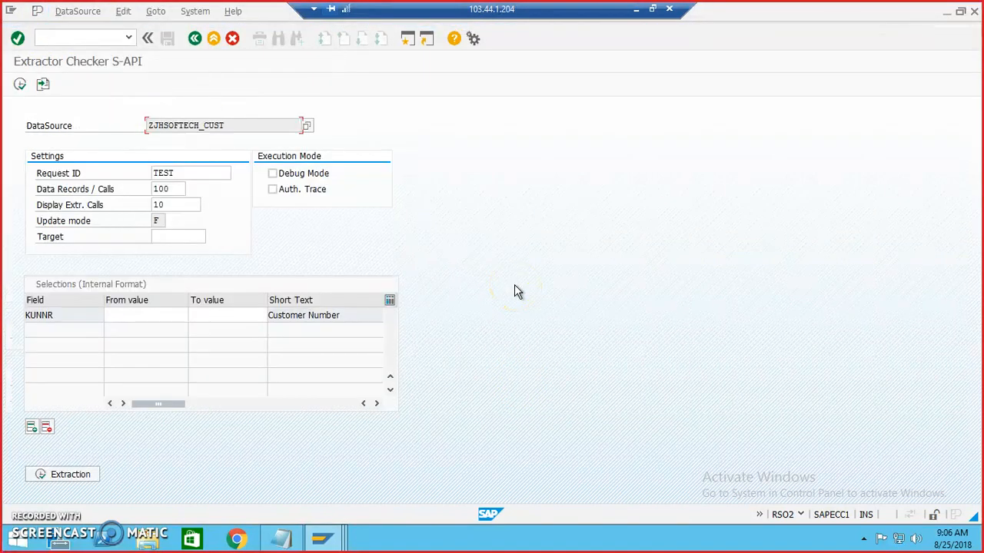
left_click(131, 314)
left_click(194, 40)
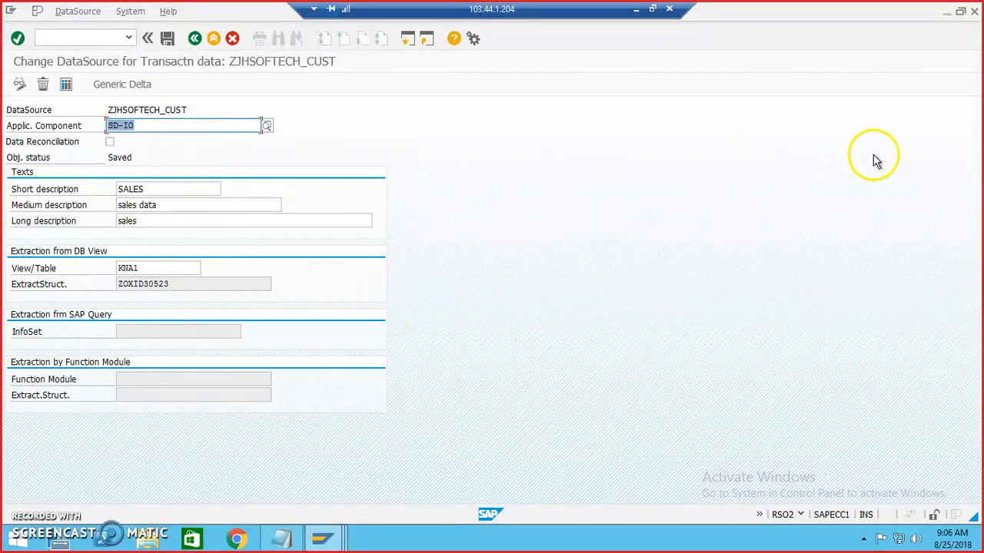
Step: Minimize the open SAP ECC windows, bring up SAP Logon and select the BW connection
left_click(947, 13)
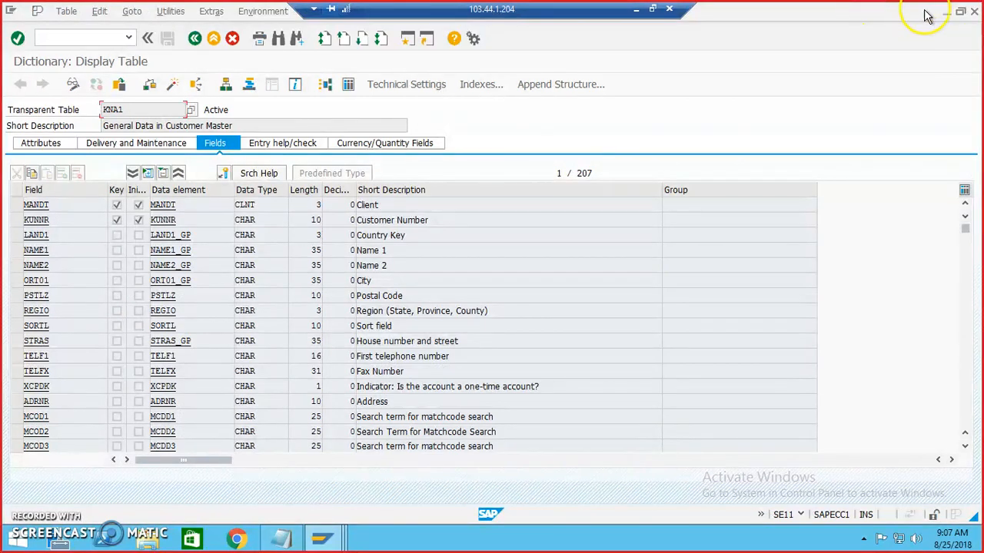
left_click(280, 541)
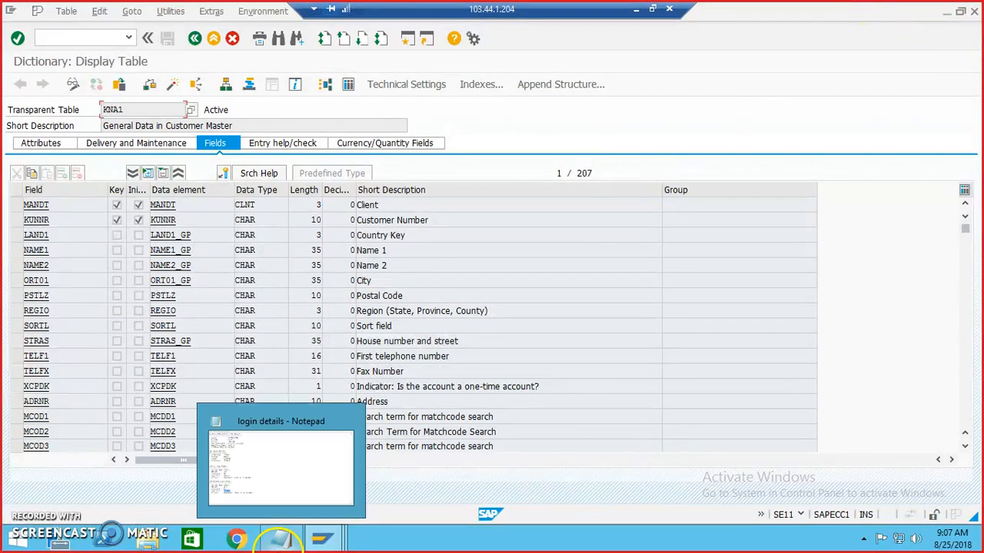
left_click(948, 12)
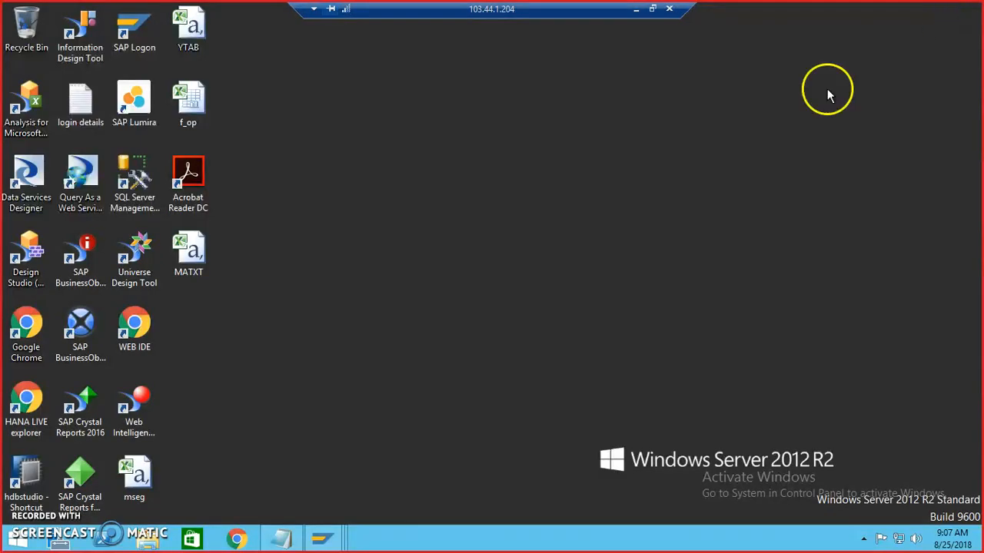
left_click(329, 542)
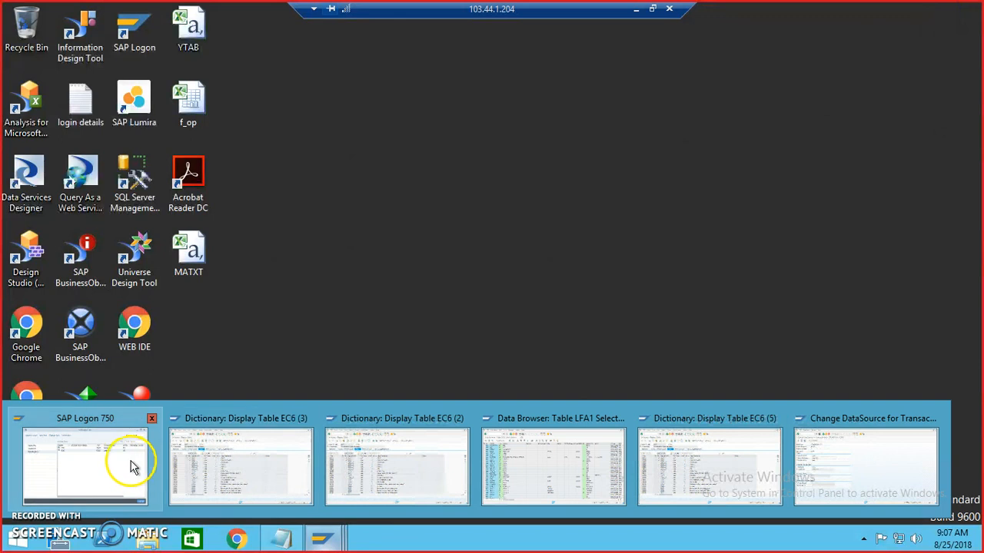
left_click(132, 466)
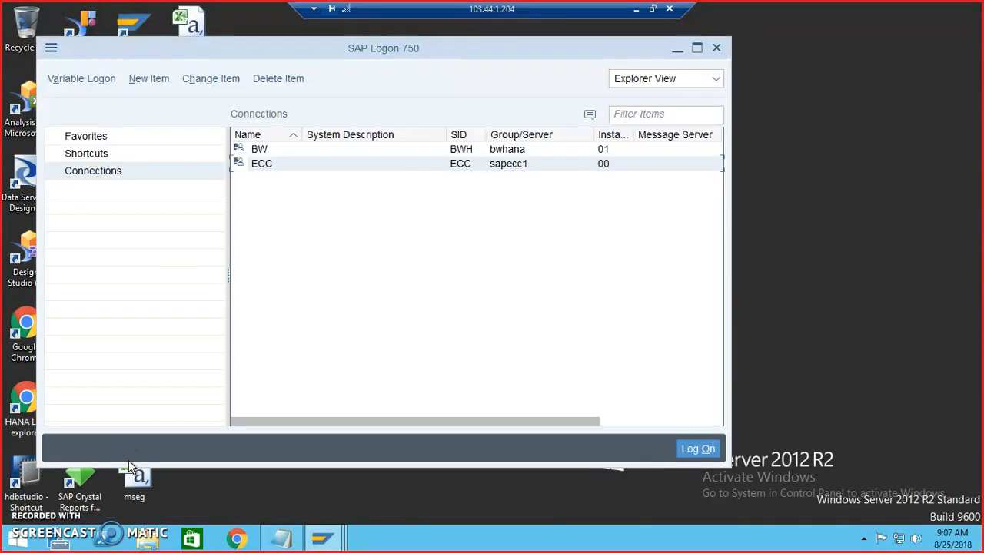
left_click(307, 154)
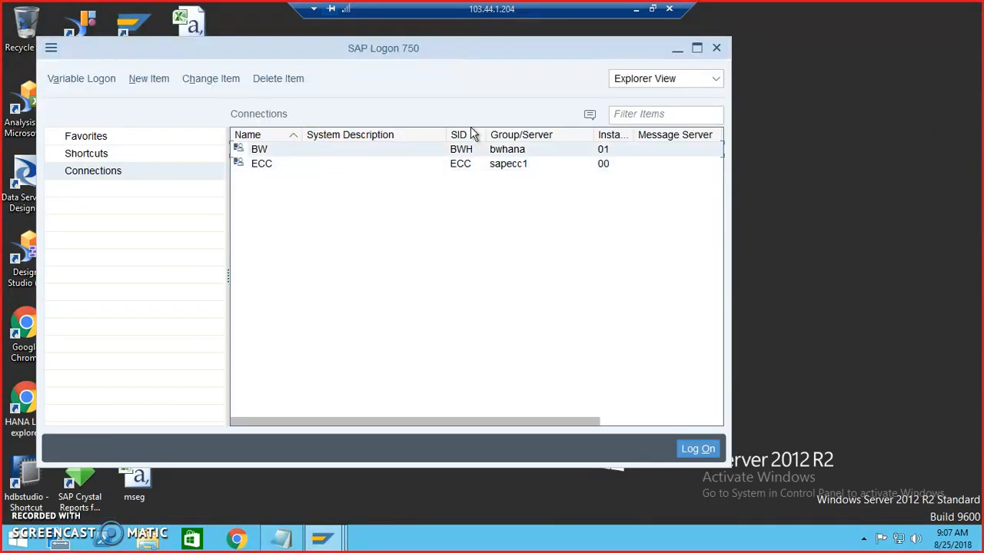
left_click(675, 48)
Step: Close the leftover ECC sessions showing the KNA1 dictionary tables and the LFA1 data browser, keeping the DataSource maintenance session
left_click(327, 542)
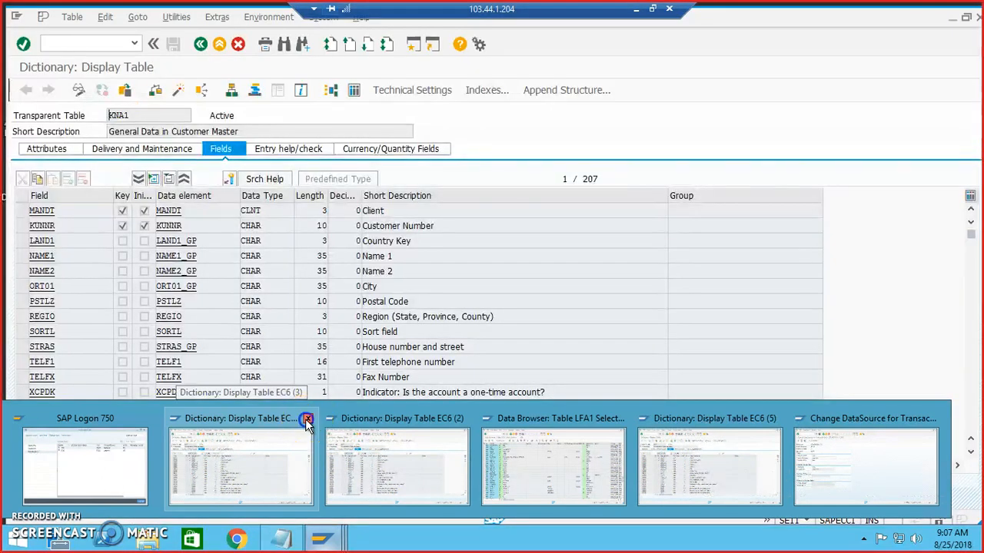
left_click(308, 420)
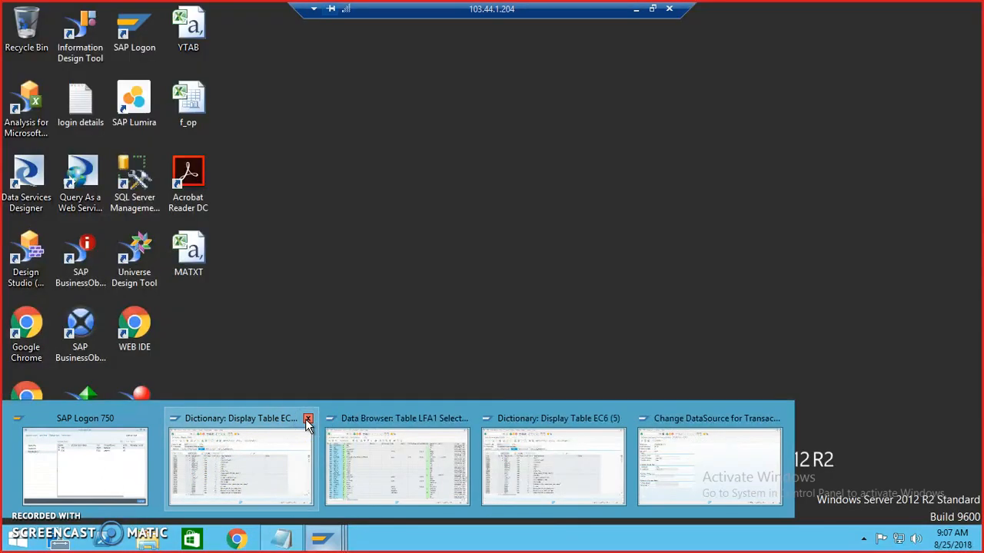
left_click(308, 420)
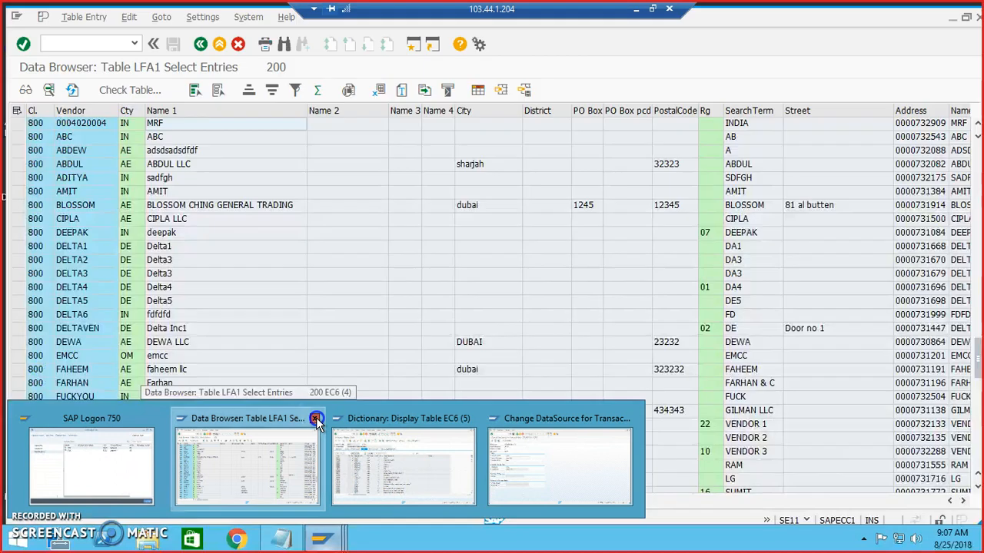
left_click(315, 418)
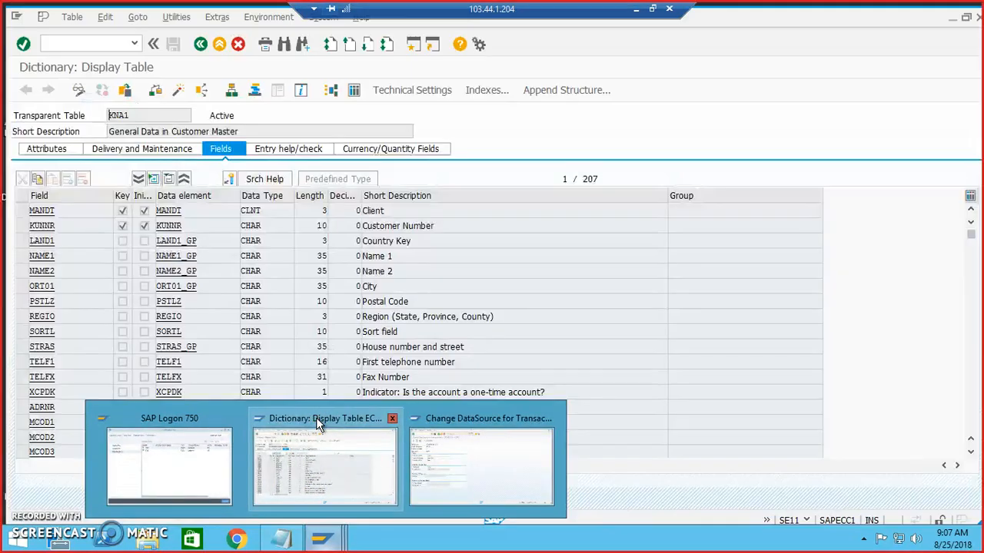
left_click(392, 420)
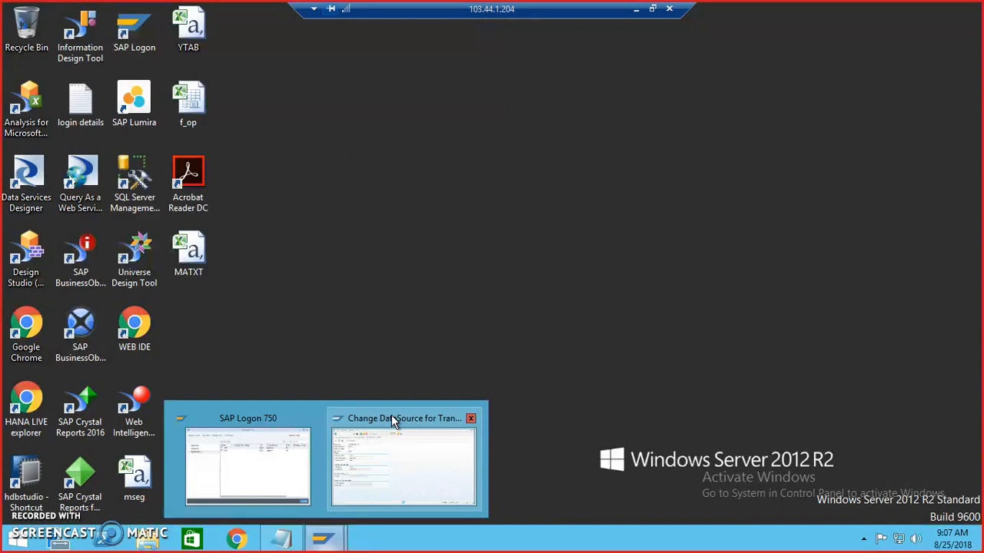
Step: Switch to SAP Logon and log on to the BW system as modeler with the account password
left_click(231, 455)
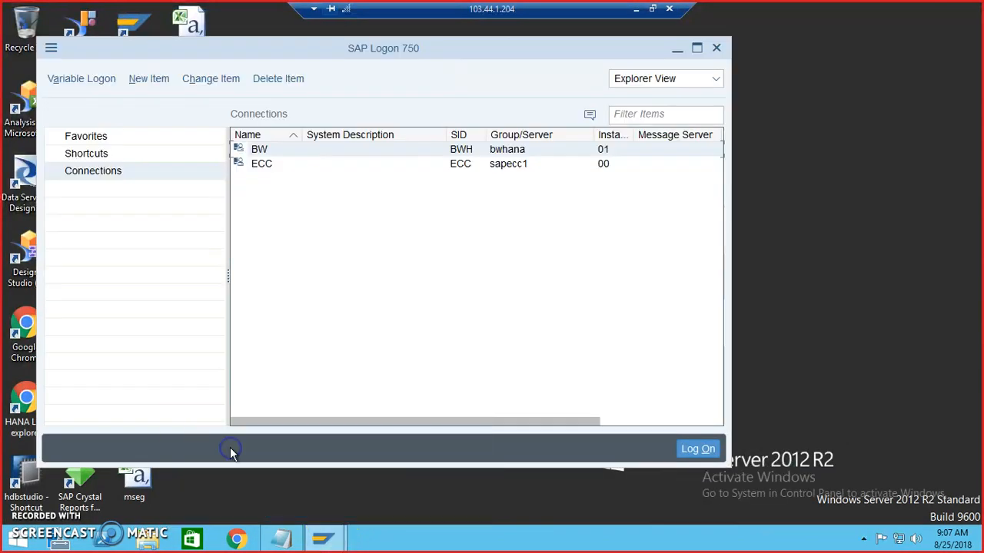
double_click(259, 151)
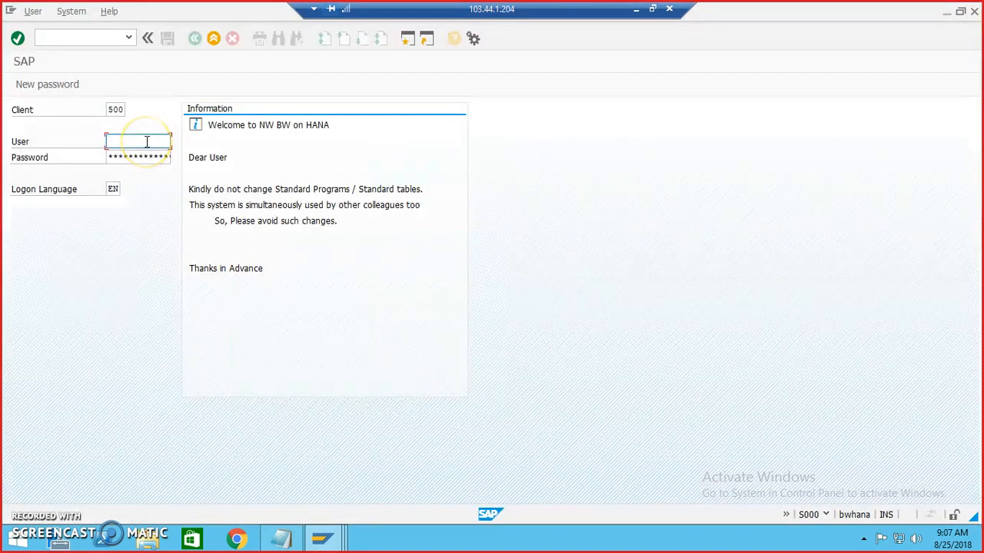
key("Down")
key("Return")
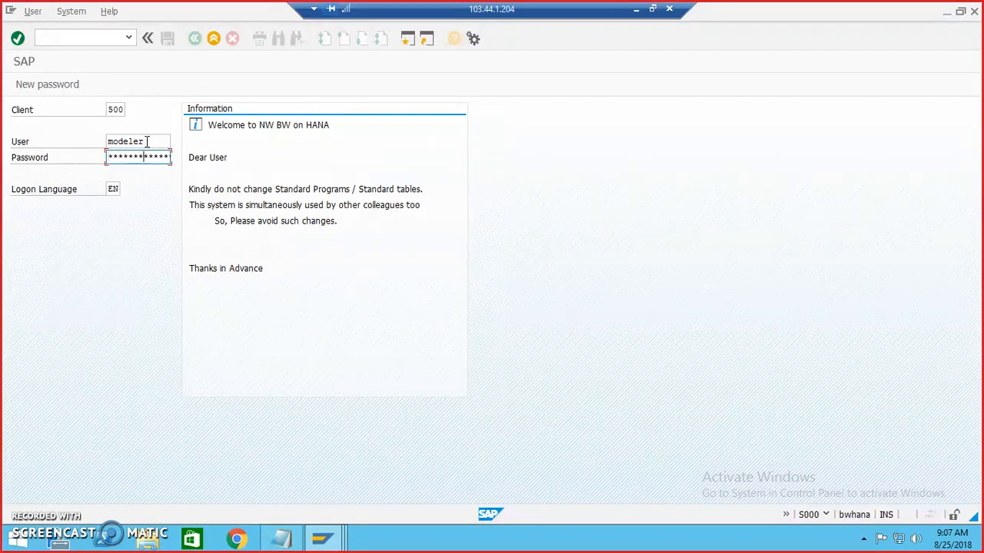
key("Return")
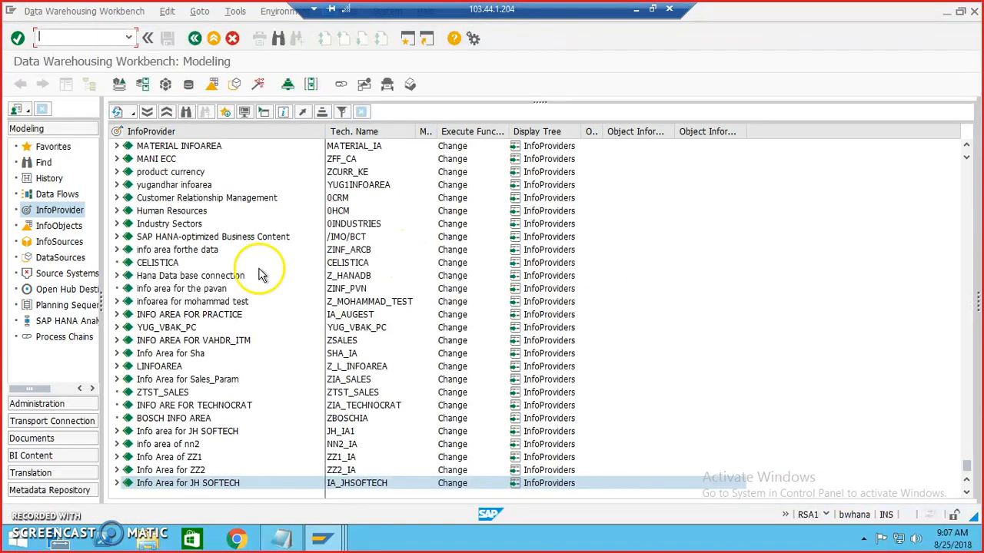
Step: Display the DataSources in the Data Warehousing Workbench for the BW source system T90CLNT090 (EC6 Client 800)
left_click(70, 260)
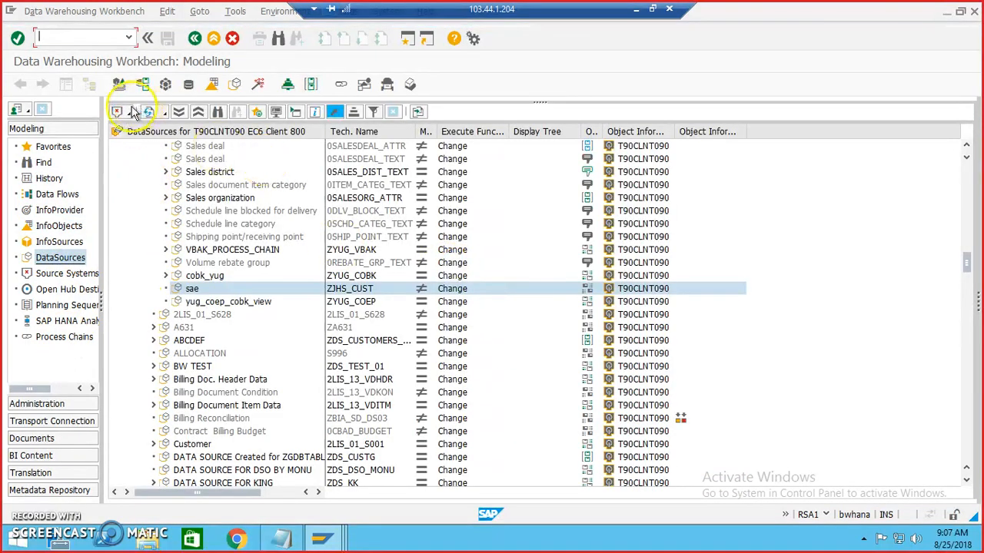
left_click(127, 115)
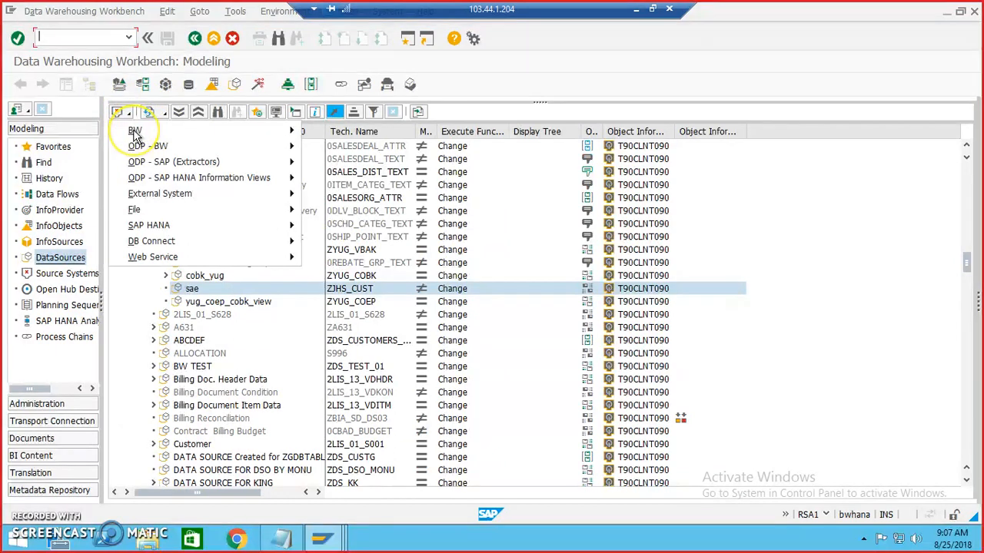
mouse_move(292, 134)
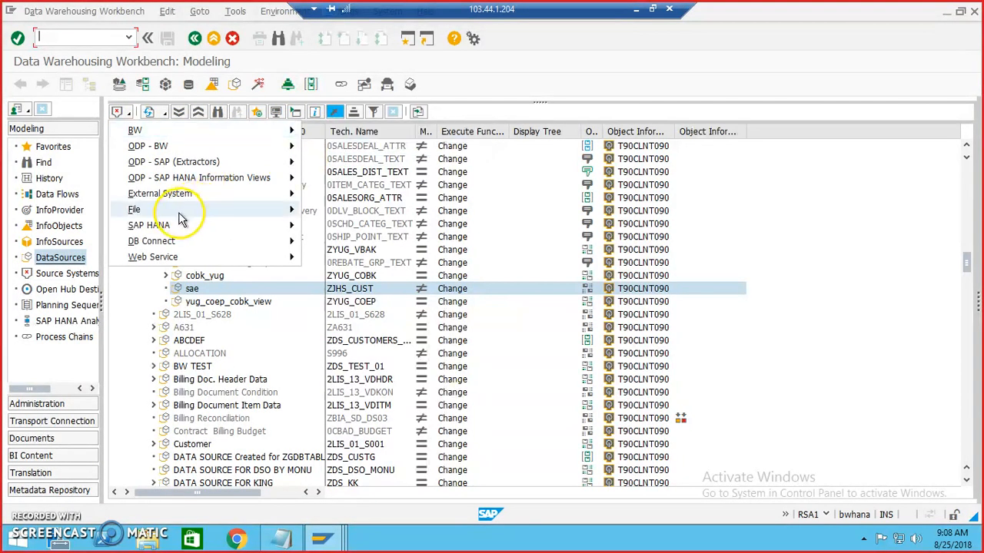
mouse_move(187, 212)
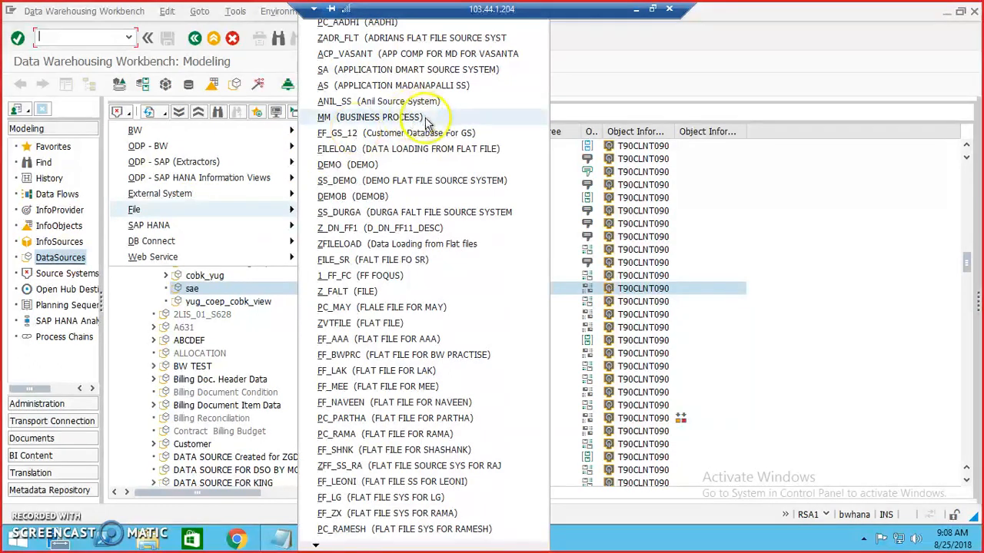
mouse_move(187, 141)
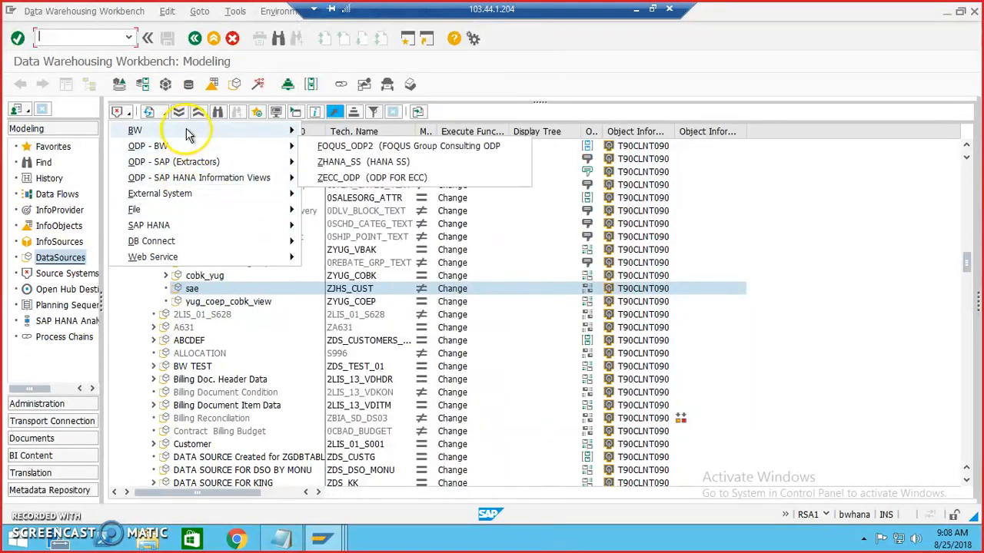
mouse_move(259, 136)
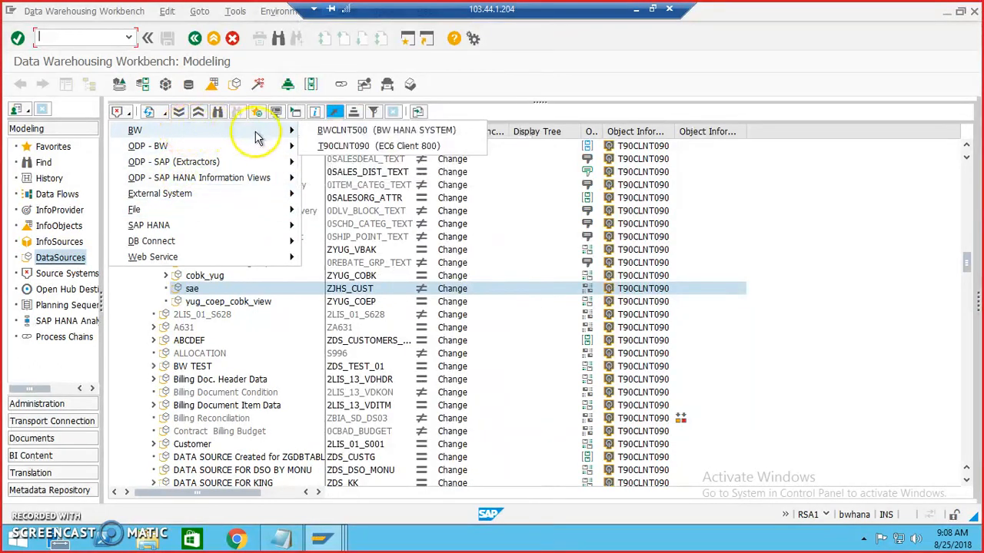
left_click(329, 151)
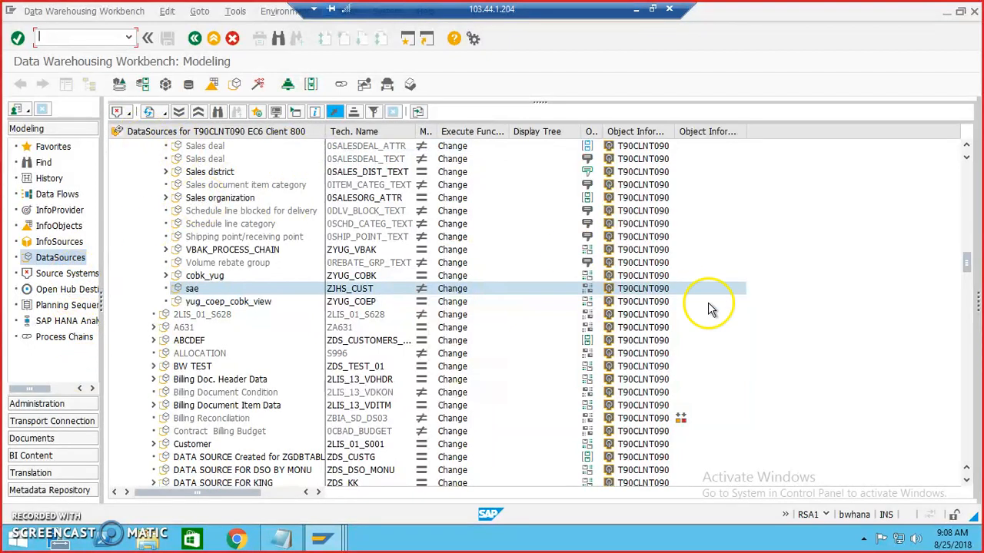
Step: Replicate the metadata of the Sales master data component (SD-IO) under Sales and Distribution, using the proposed replication options
left_click(967, 172)
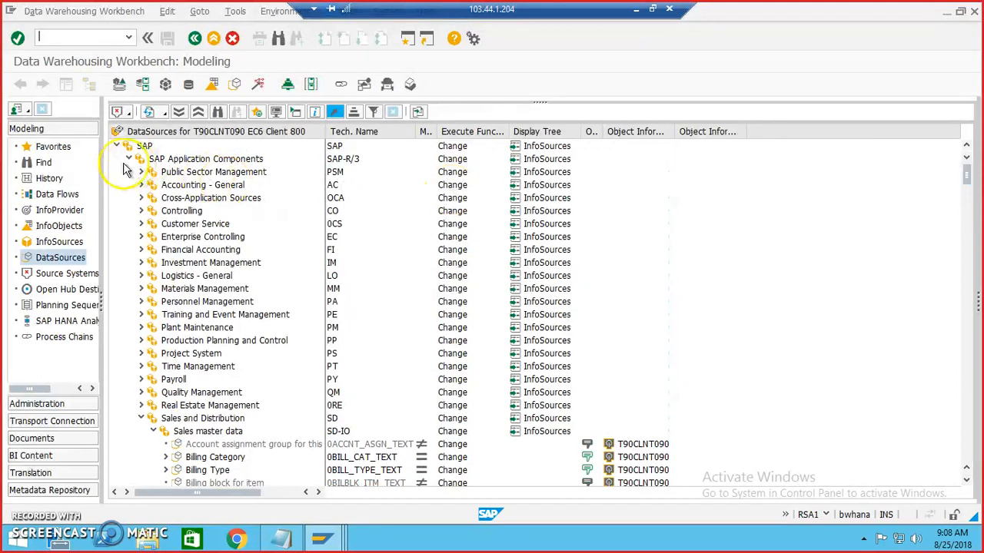
left_click(130, 159)
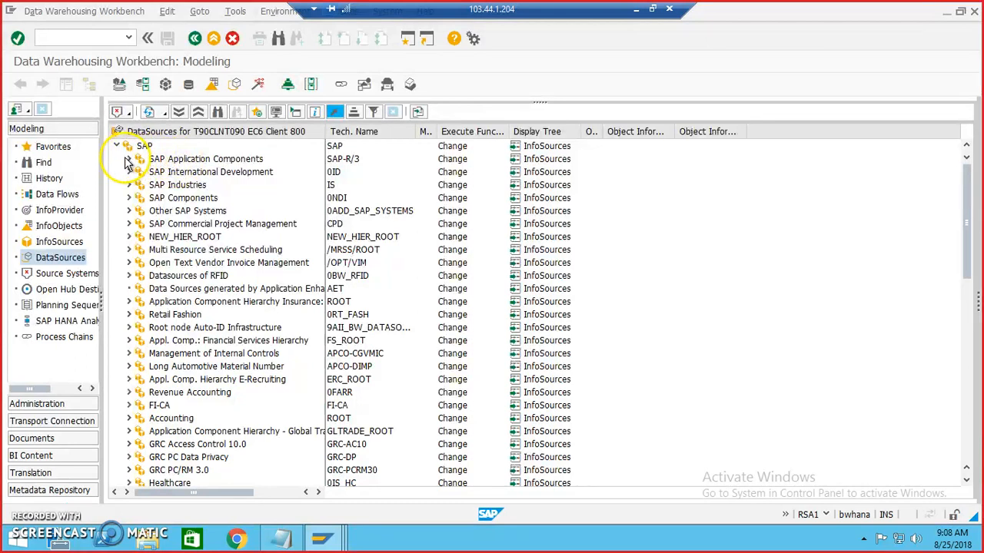
left_click(130, 159)
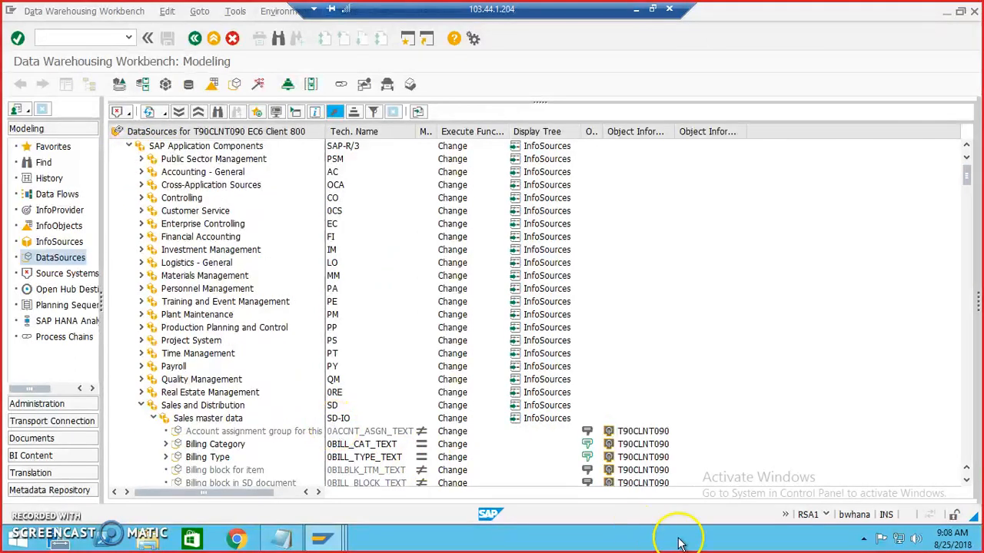
left_click_drag(968, 481, 967, 481)
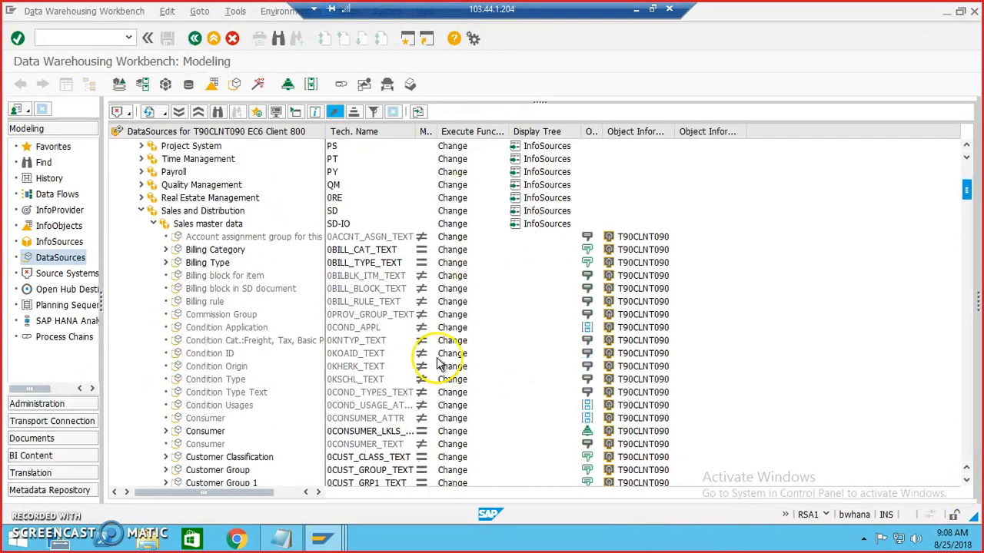
left_click(218, 225)
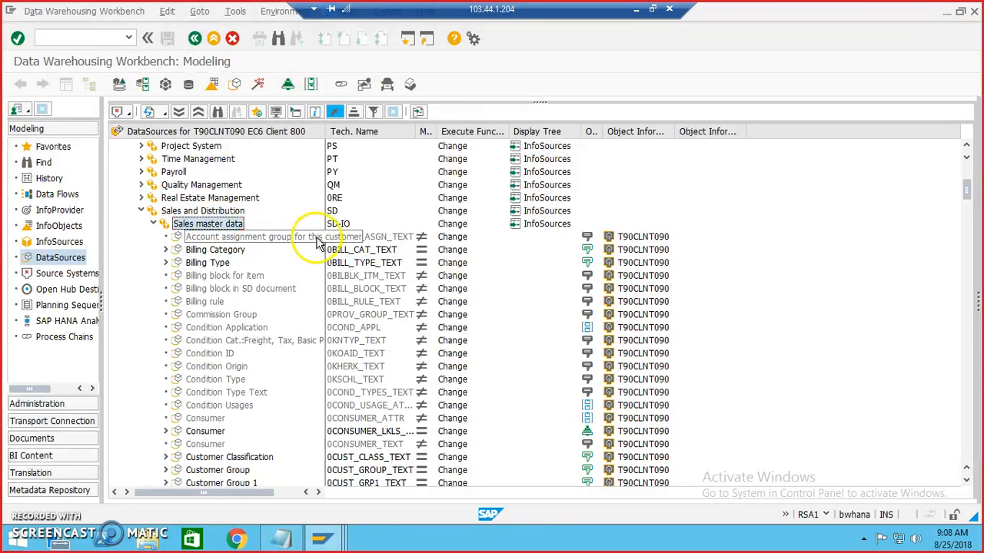
right_click(230, 224)
left_click(283, 232)
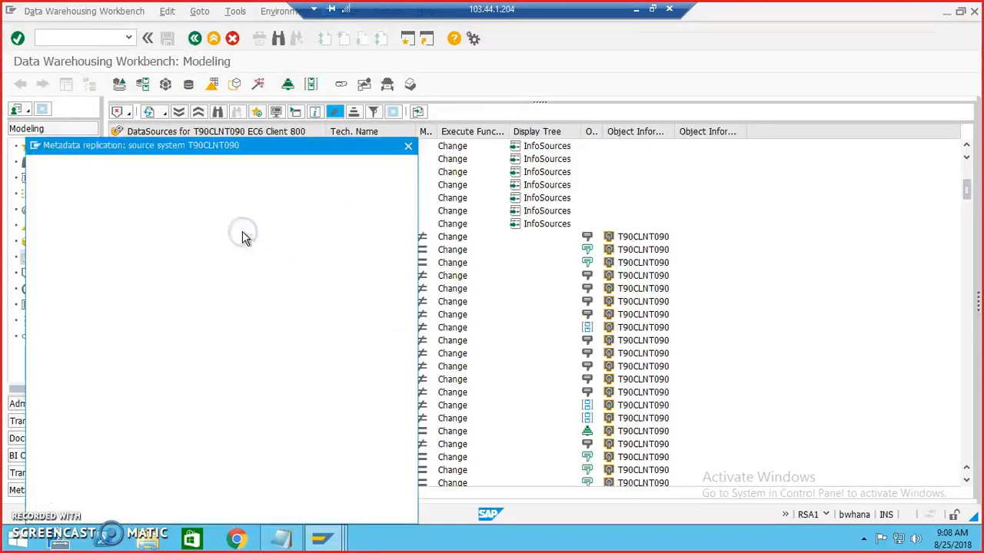
left_click(379, 513)
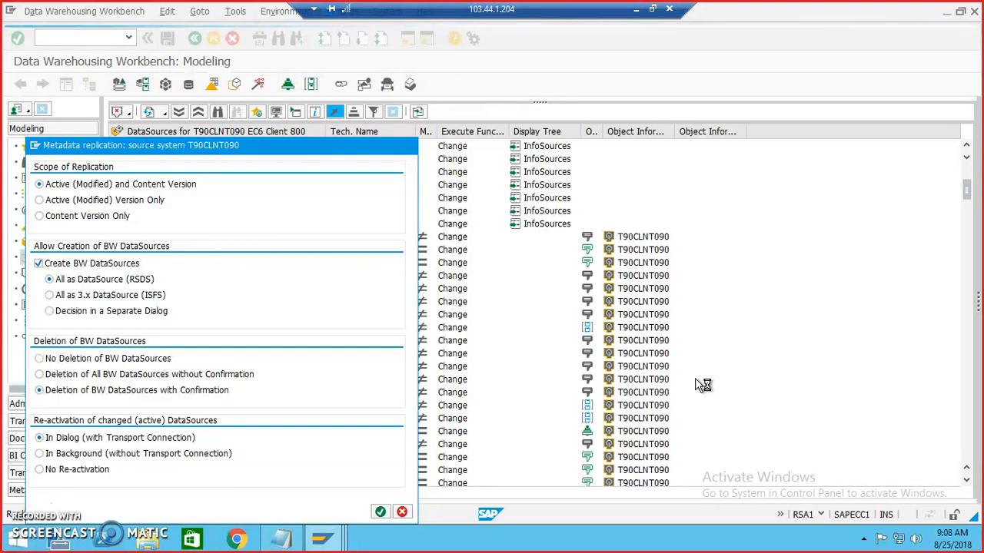
Step: Return to the remote desktop session running the Data Warehousing Workbench and dismiss the incoming mail notifications
left_click(282, 402)
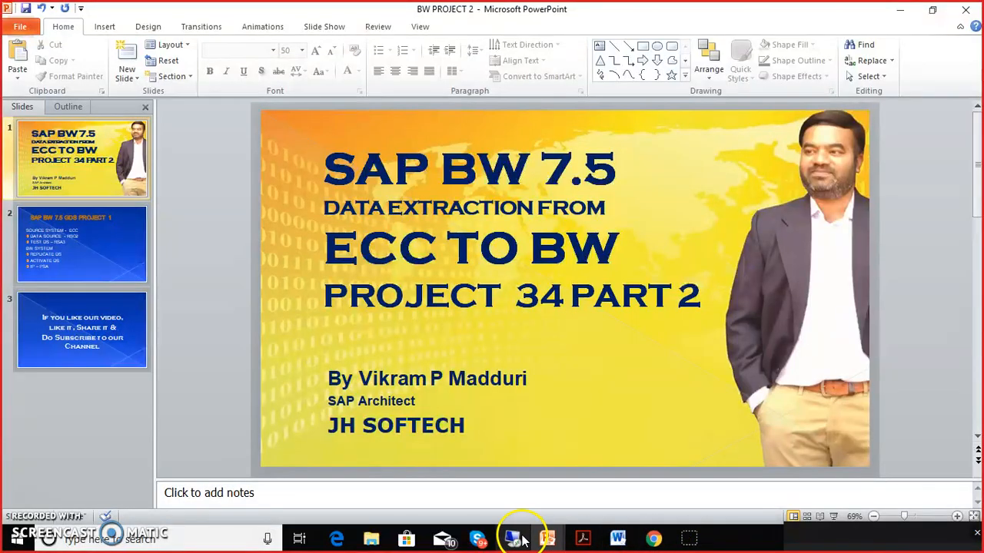
left_click(521, 538)
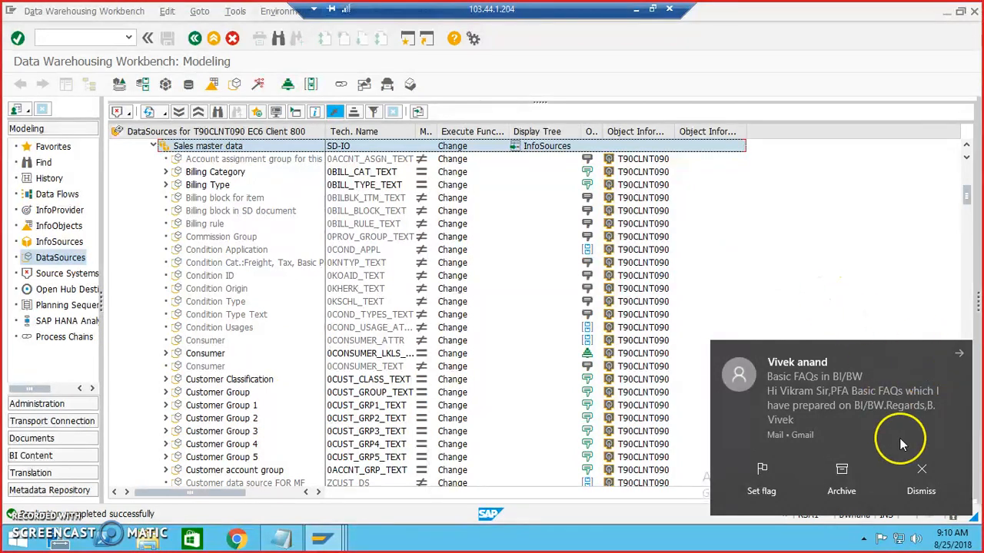
left_click(927, 468)
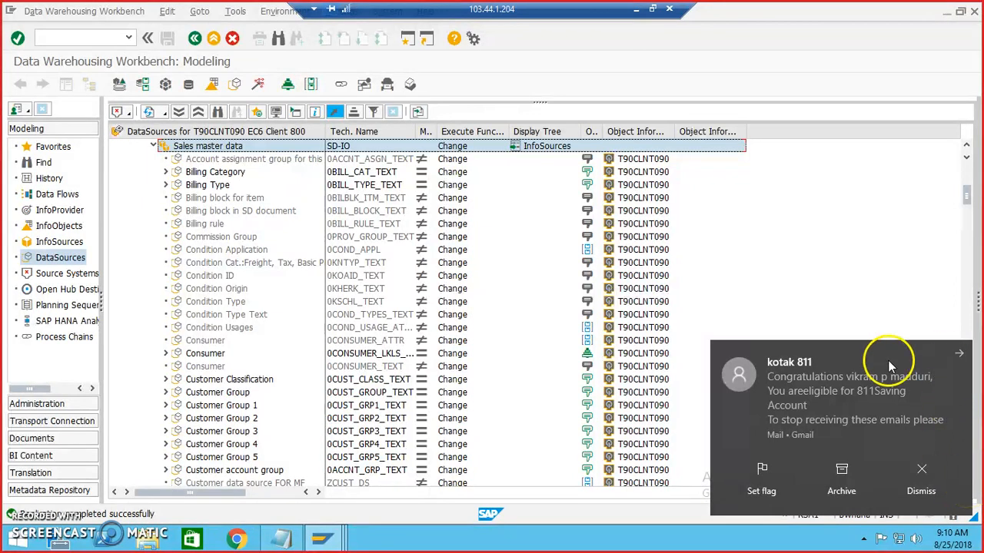
left_click(925, 469)
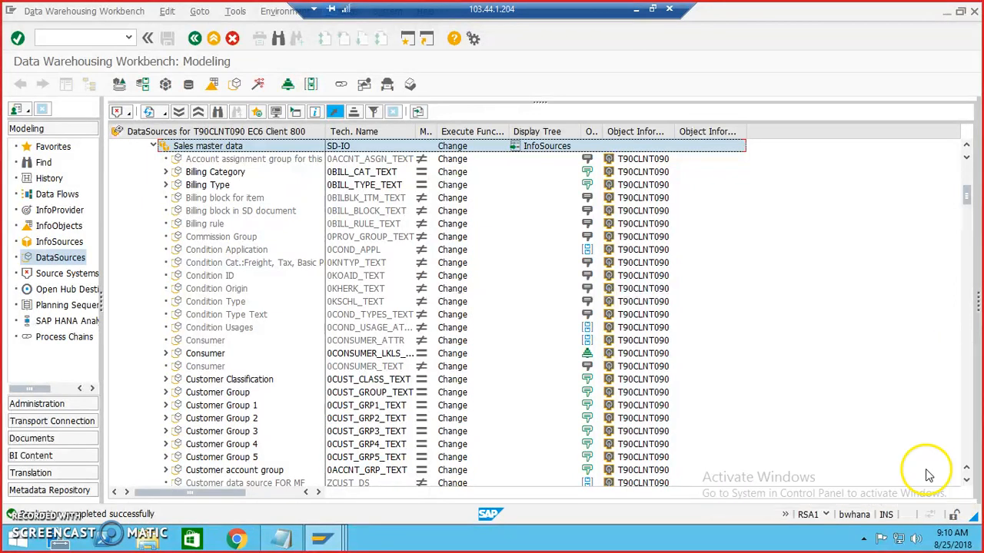
Step: Search the DataSource tree of T90CLNT090 for zjhsoftech_cust and display that DataSource
left_click(970, 479)
left_click_drag(969, 485, 968, 486)
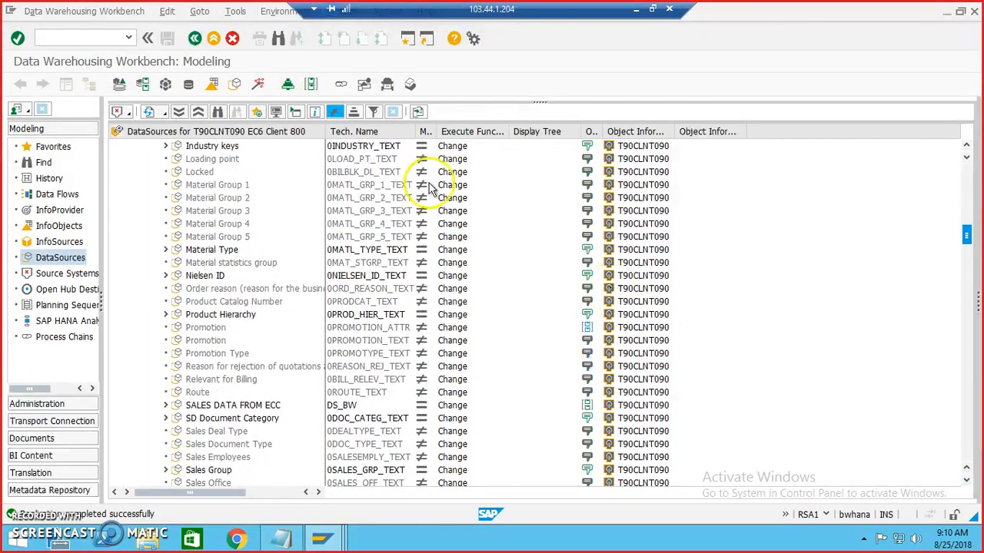
left_click(218, 112)
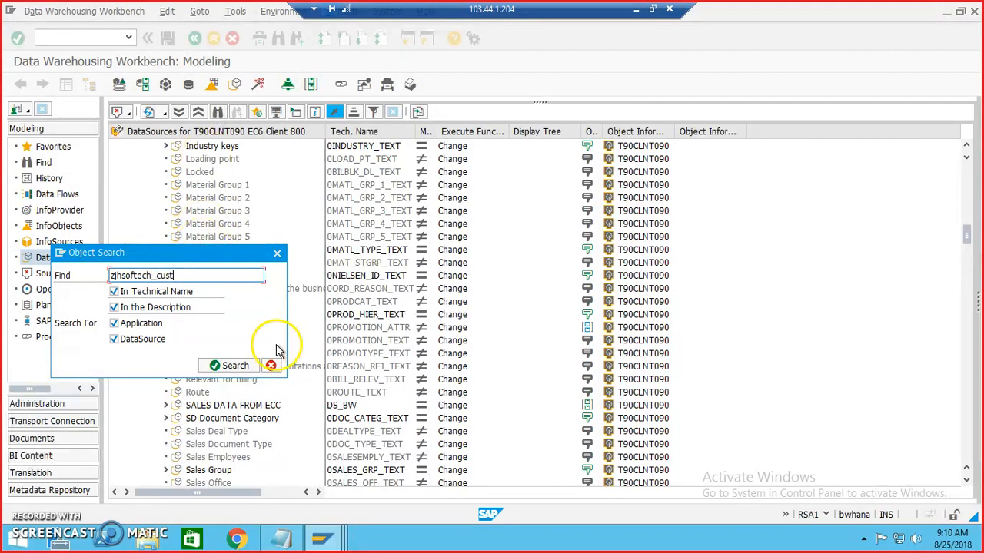
left_click(226, 368)
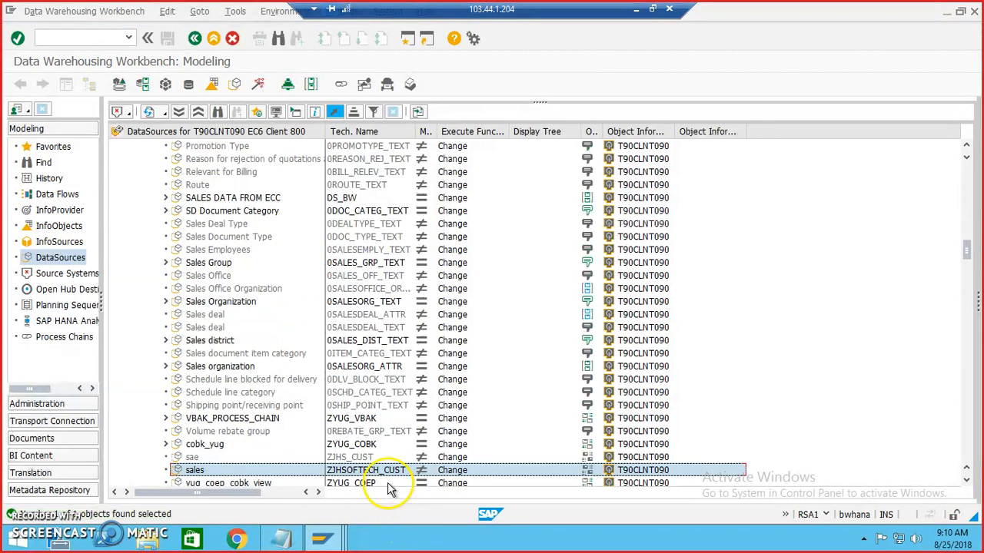
left_click(388, 471)
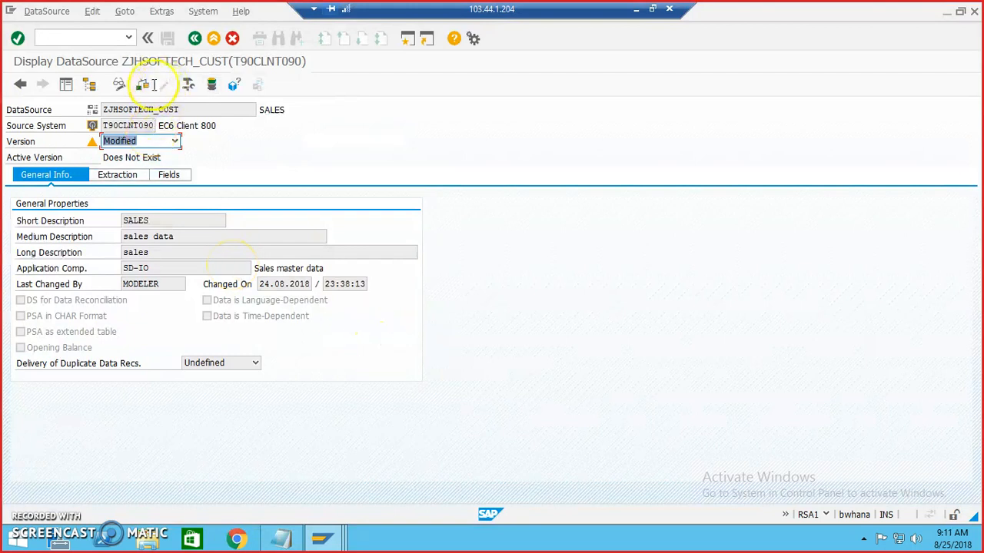
Step: Put the DataSource ZJHSOFTECH_CUST in change mode and start its activation, saving its directory entry in package zjhsoftech
left_click(118, 85)
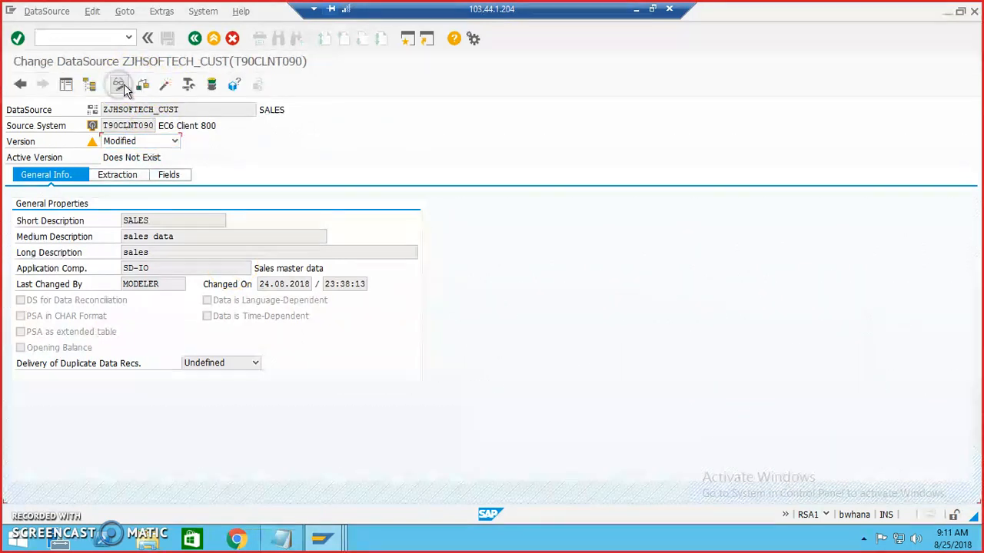
left_click(166, 86)
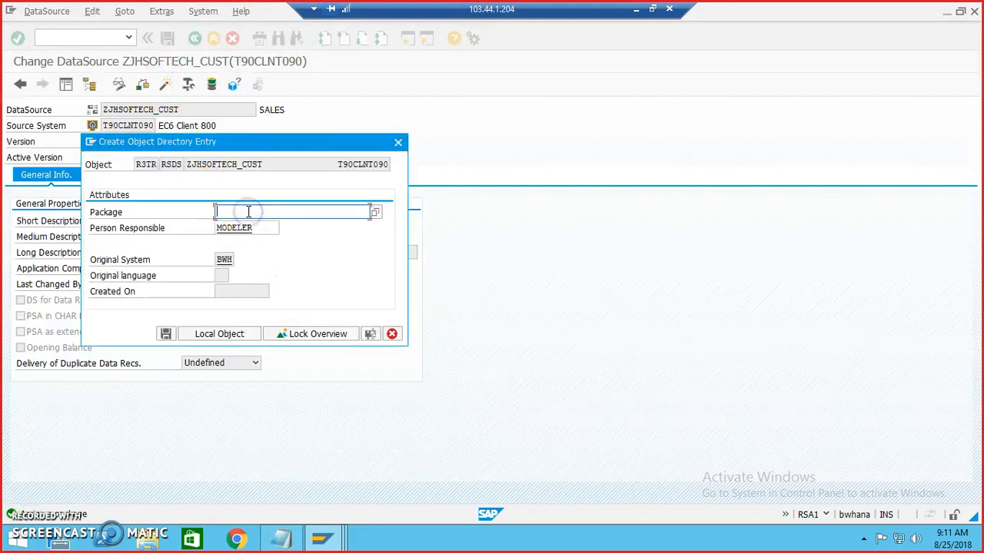
type("z")
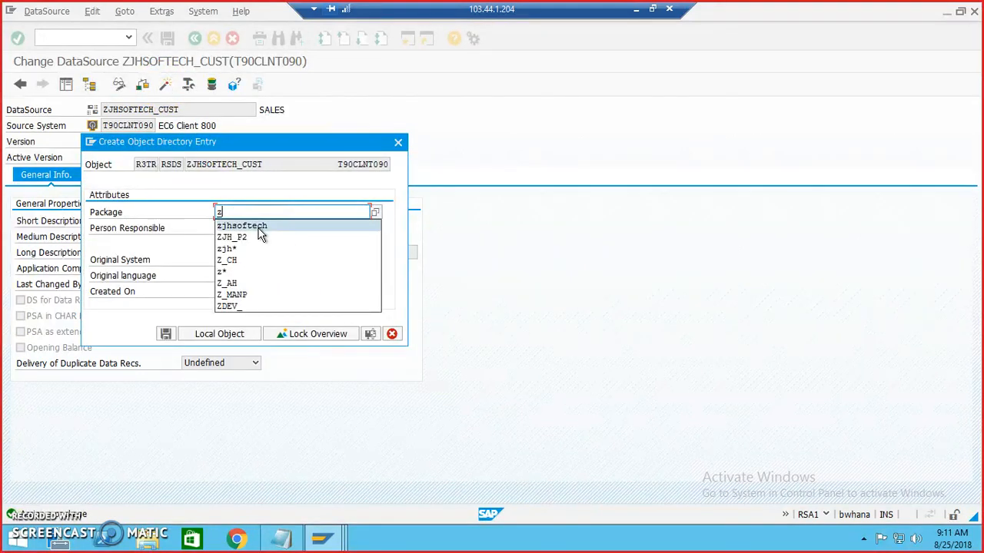
left_click(260, 234)
left_click(166, 335)
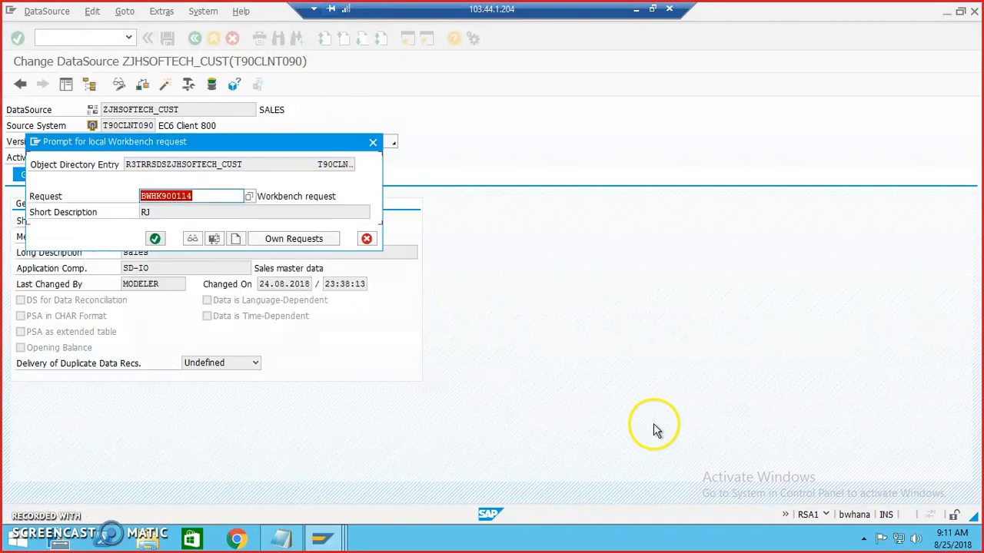
Step: Assign the DataSource to the own Workbench request BWHK900322 (new request for JH SOFTECH) and leave the remote logon screen to complete the activation
left_click(281, 240)
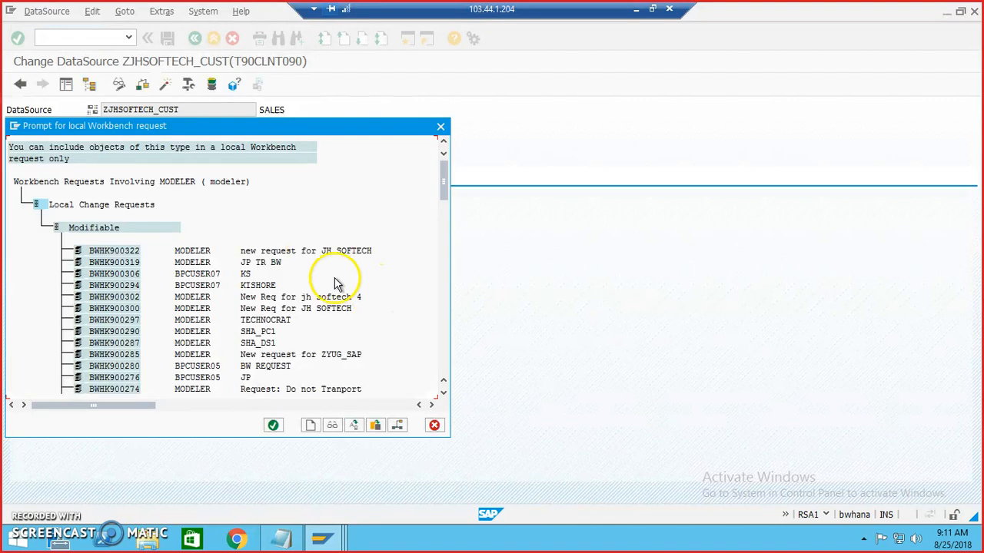
double_click(275, 258)
left_click(155, 240)
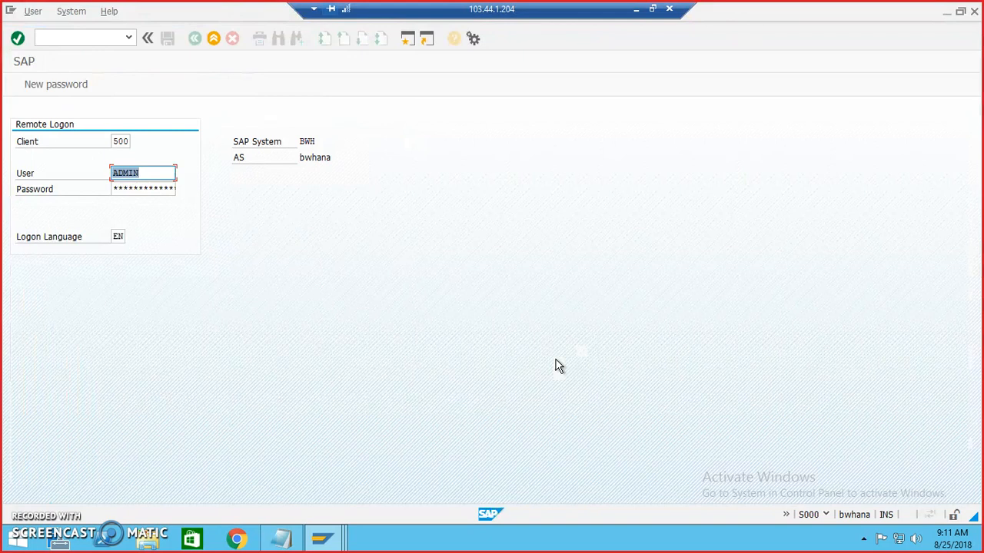
left_click(213, 39)
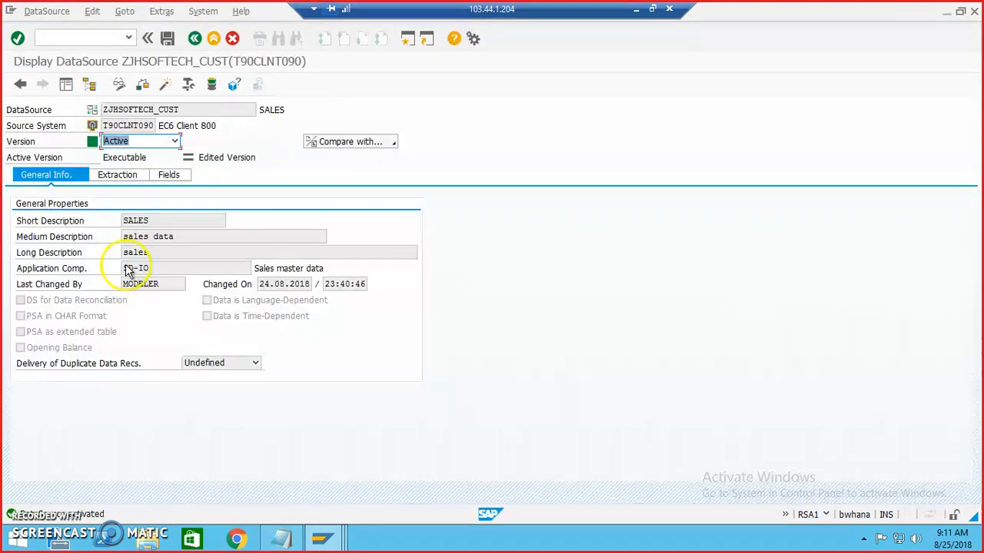
Step: Create an InfoPackage described jhsoftech_ip for the DataSource ZJHSOFTECH_CUST, saved in package ZJHSOFTECH and request BWHK900322
left_click(194, 40)
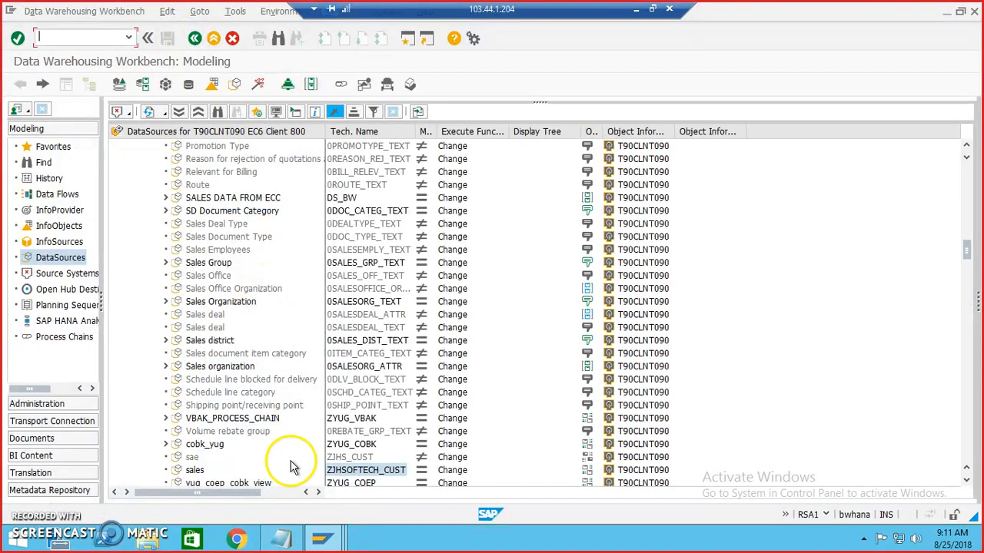
left_click(196, 471)
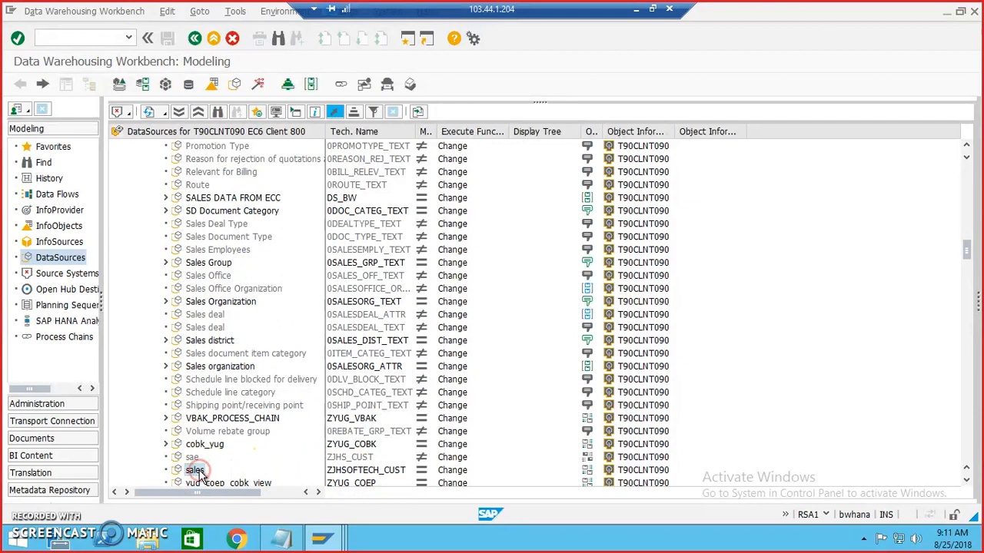
right_click(198, 472)
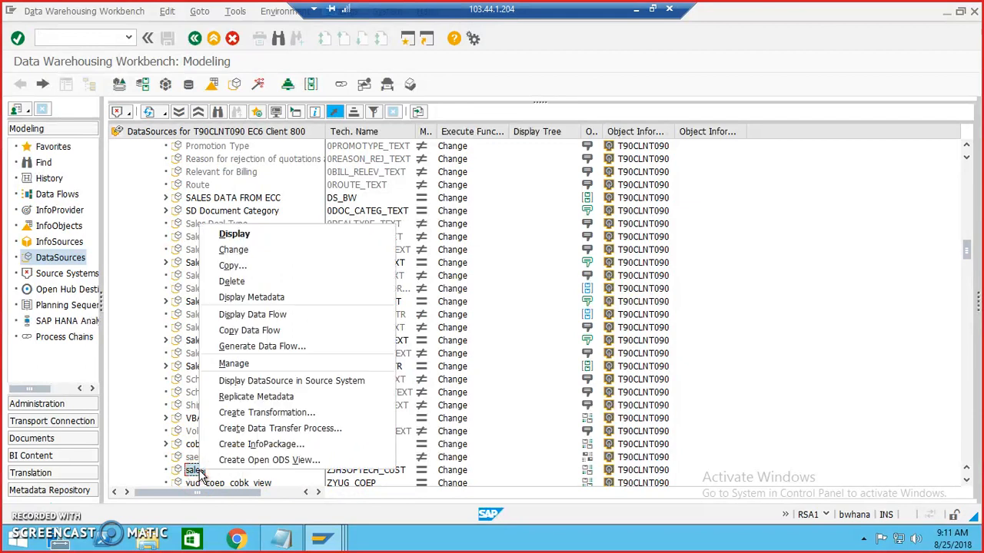
left_click(253, 445)
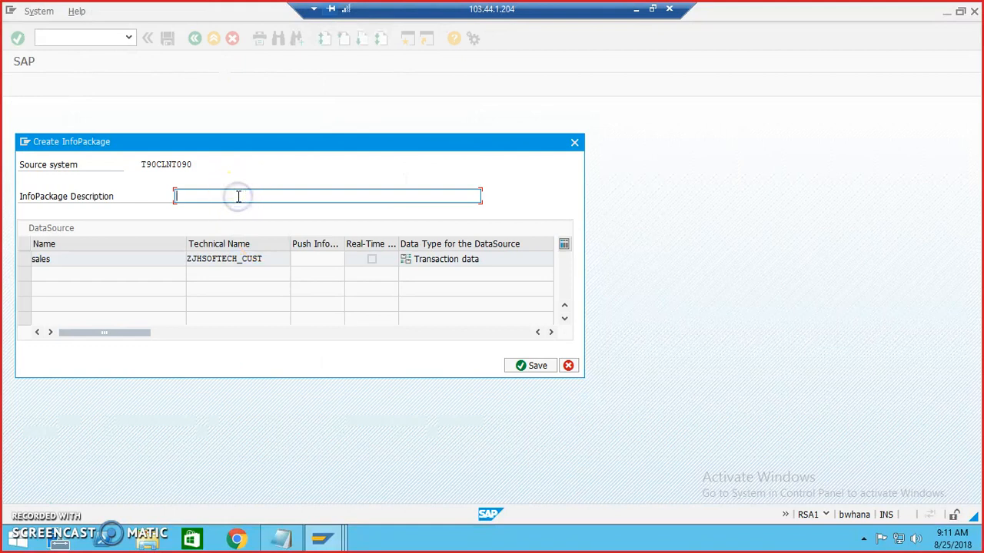
type("jhsofte")
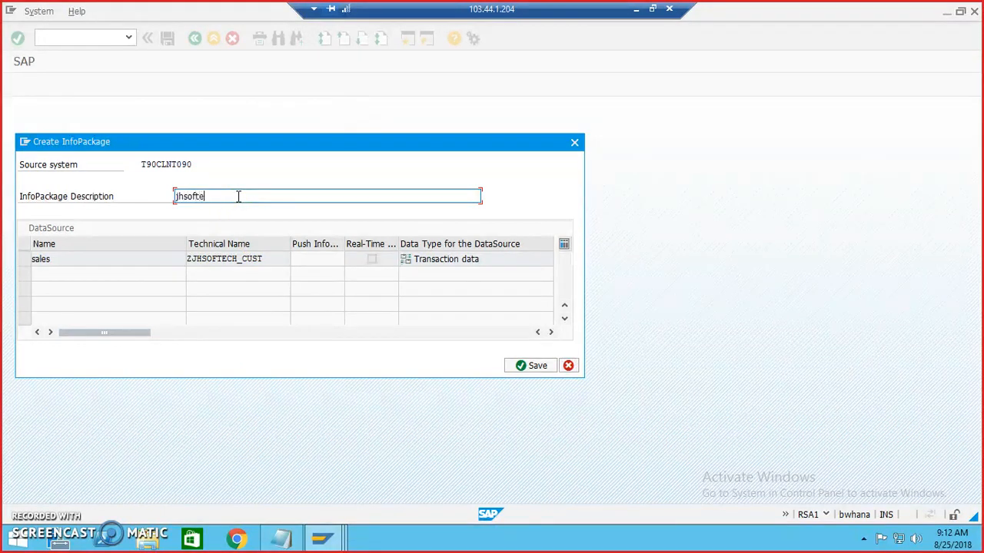
type("ch_ip")
left_click(526, 366)
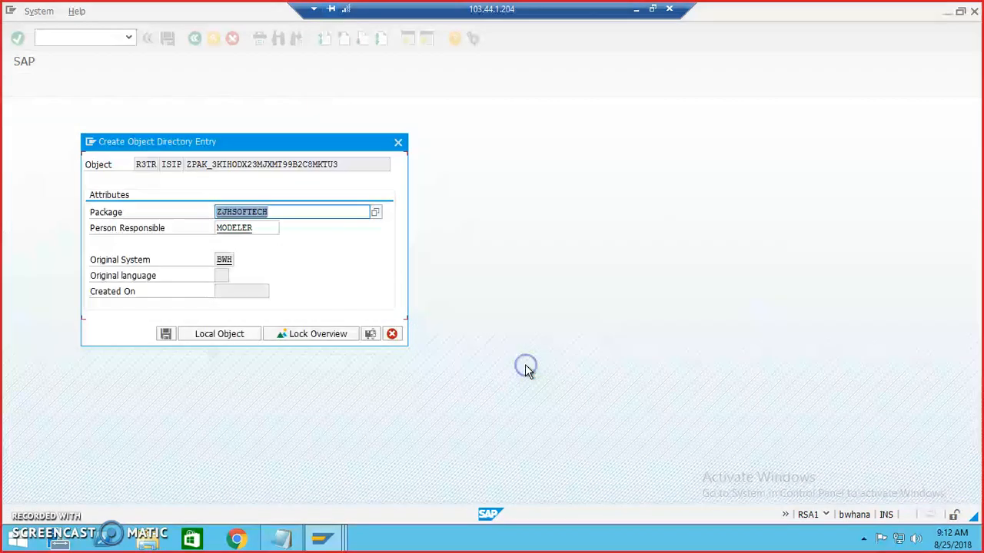
left_click(166, 334)
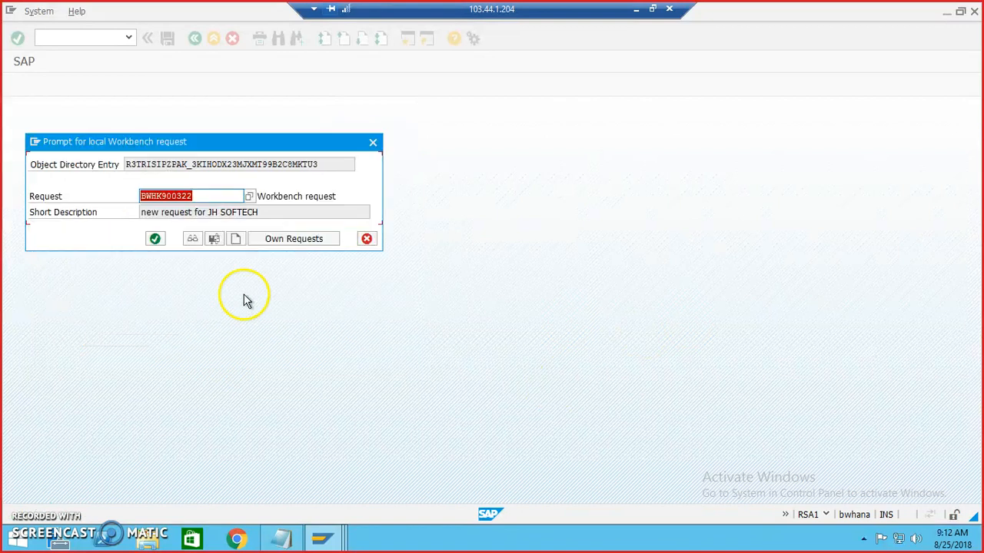
left_click(155, 238)
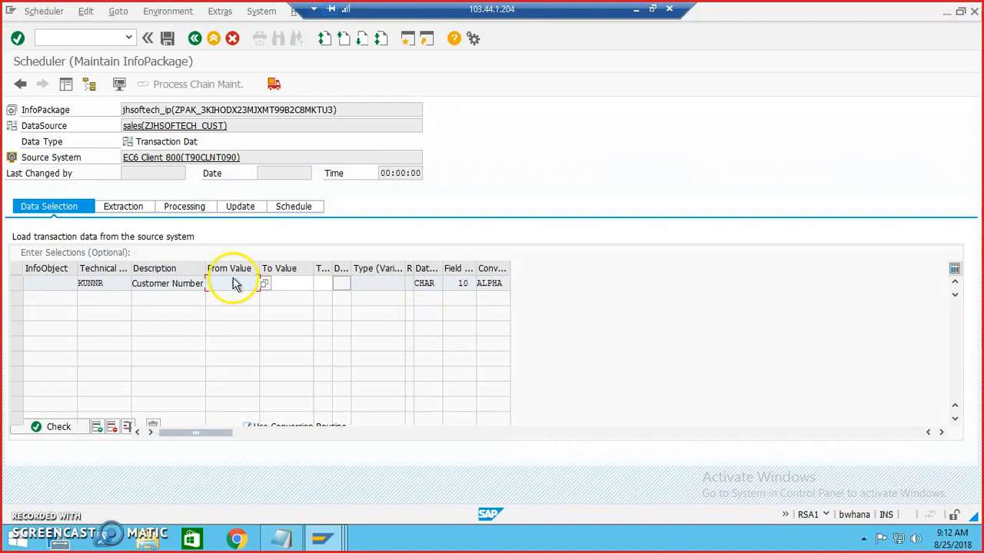
Step: Restrict the InfoPackage data selection on KUNNR to values from 1000 to 5000 and check the selection
left_click(229, 284)
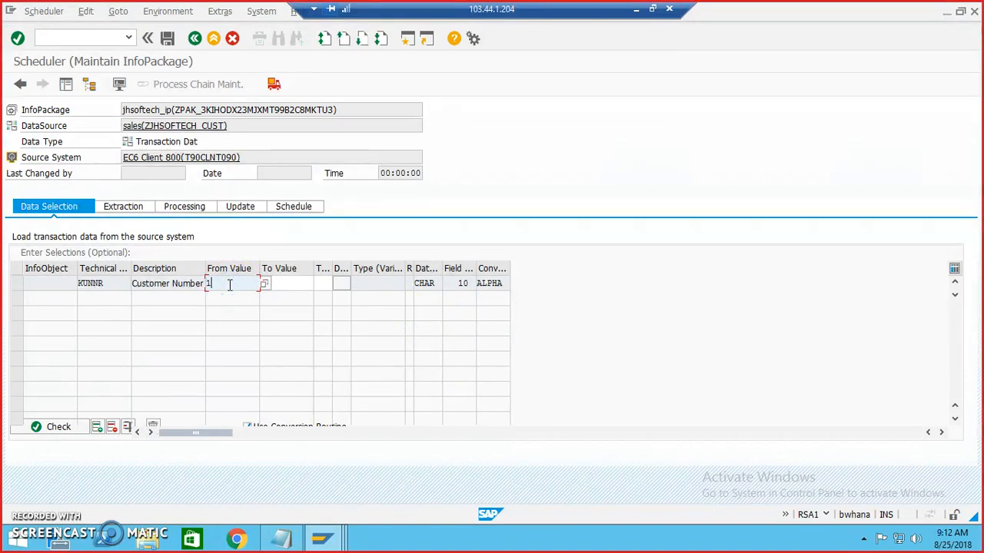
key("Tab")
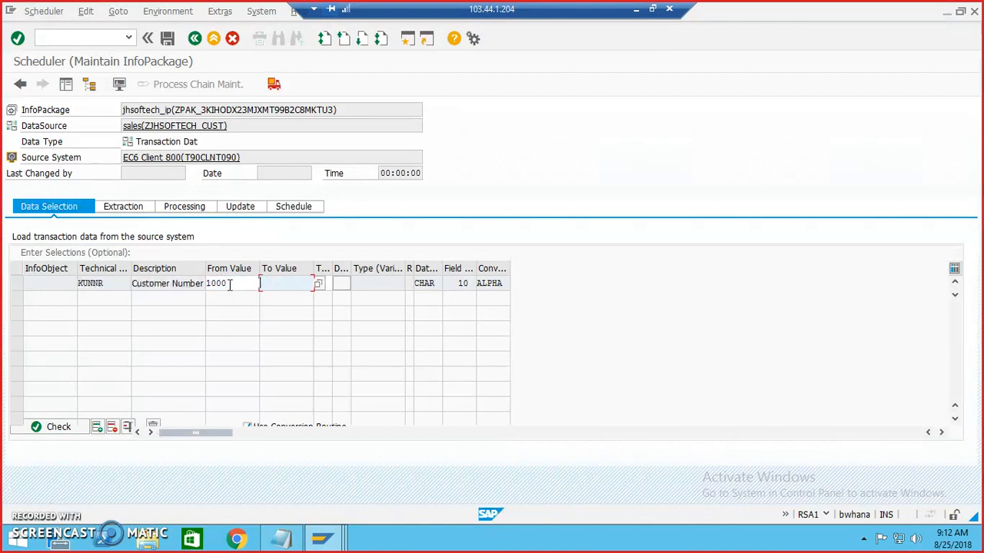
type("5000")
left_click(43, 429)
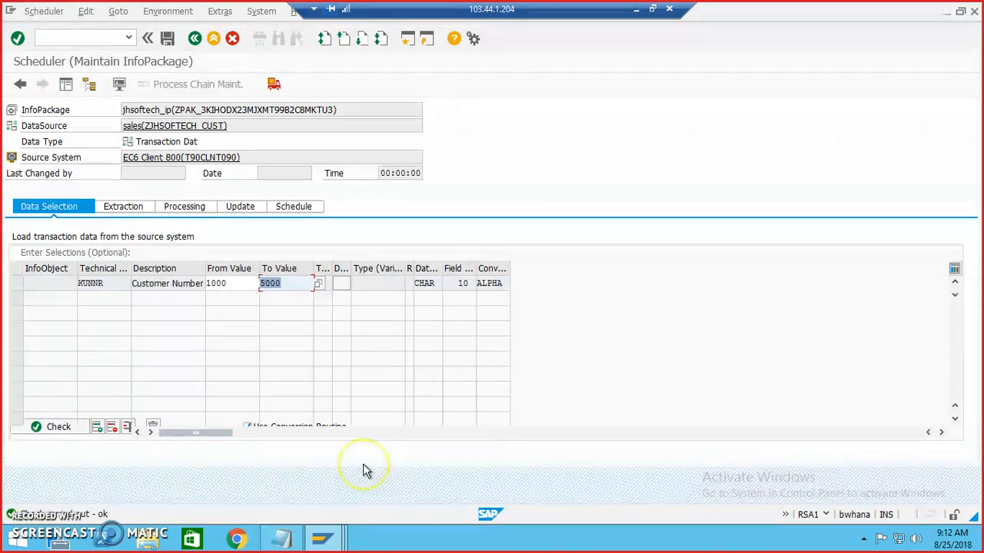
Step: Review the InfoPackage's extraction, processing and full update settings, and start the data load immediately
left_click(131, 210)
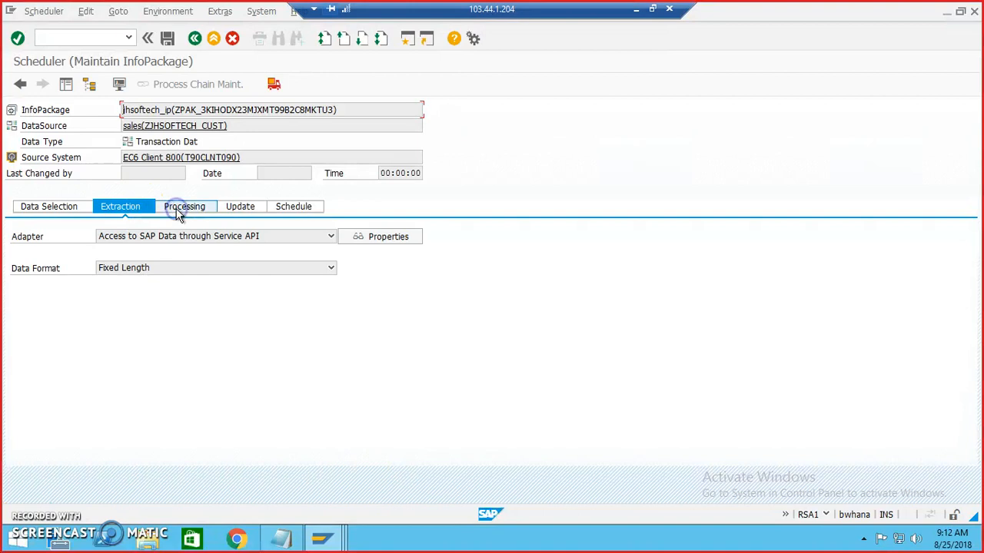
left_click(178, 209)
left_click(231, 213)
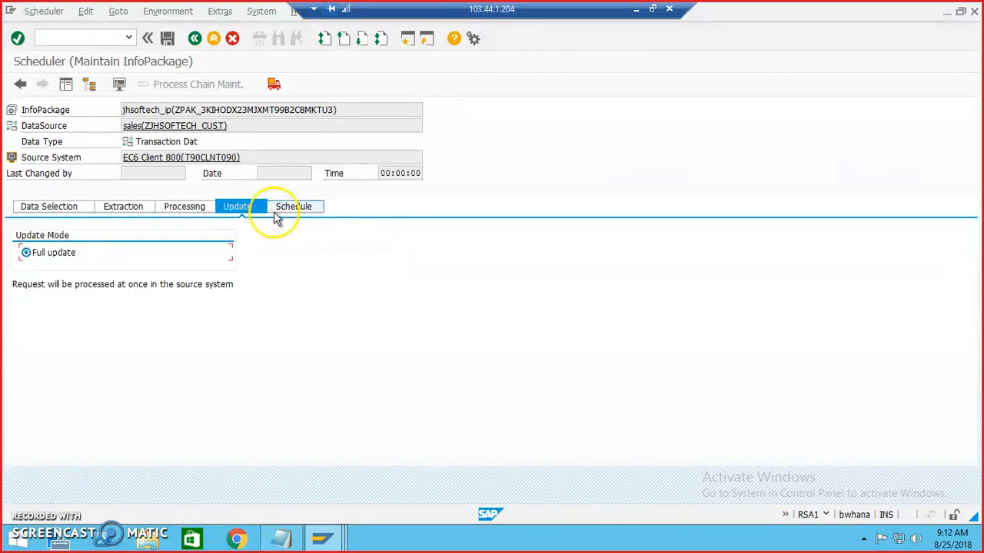
left_click(293, 209)
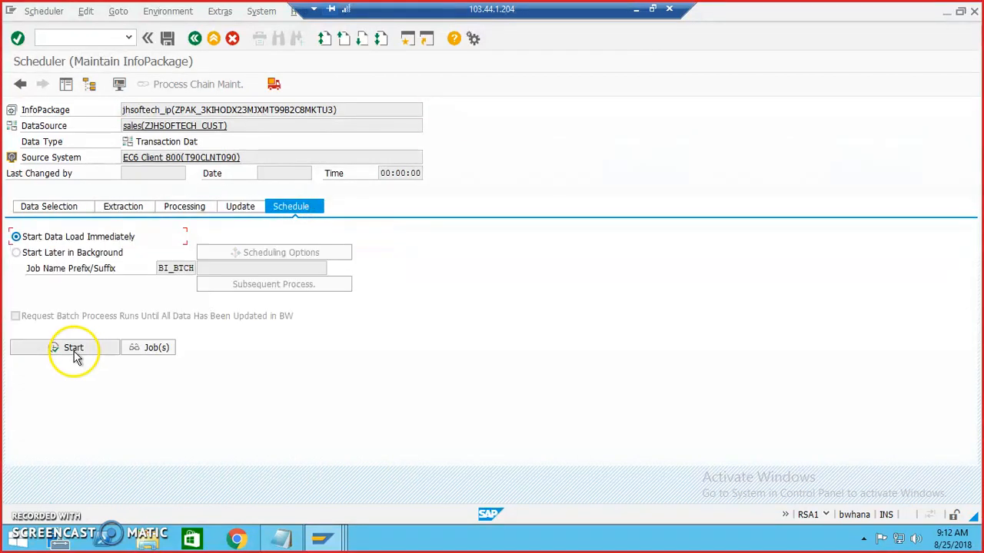
left_click(69, 350)
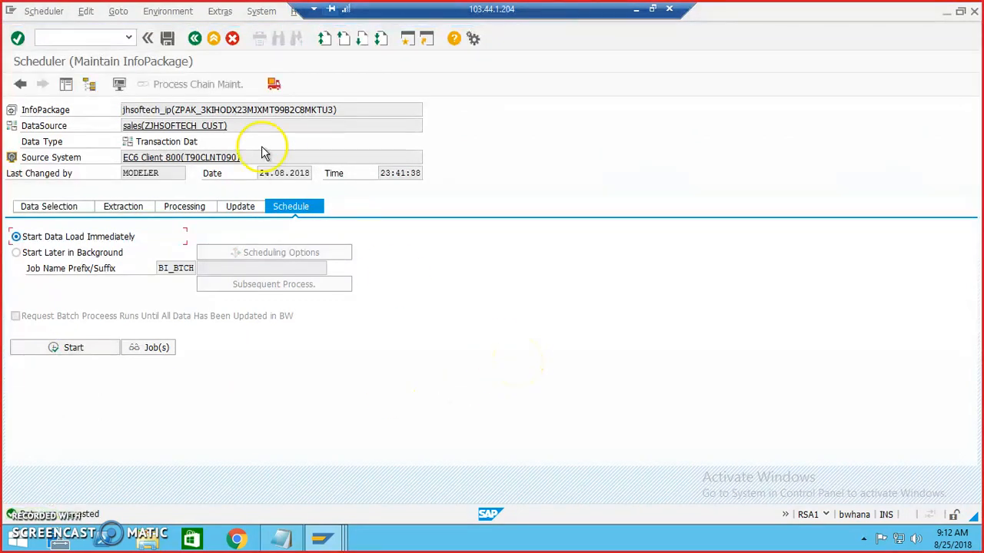
Step: Open the InfoPackage monitor, examine the successful and not yet completed requests for ZJHSOFTECH_CUST, and refresh the overview
left_click(119, 85)
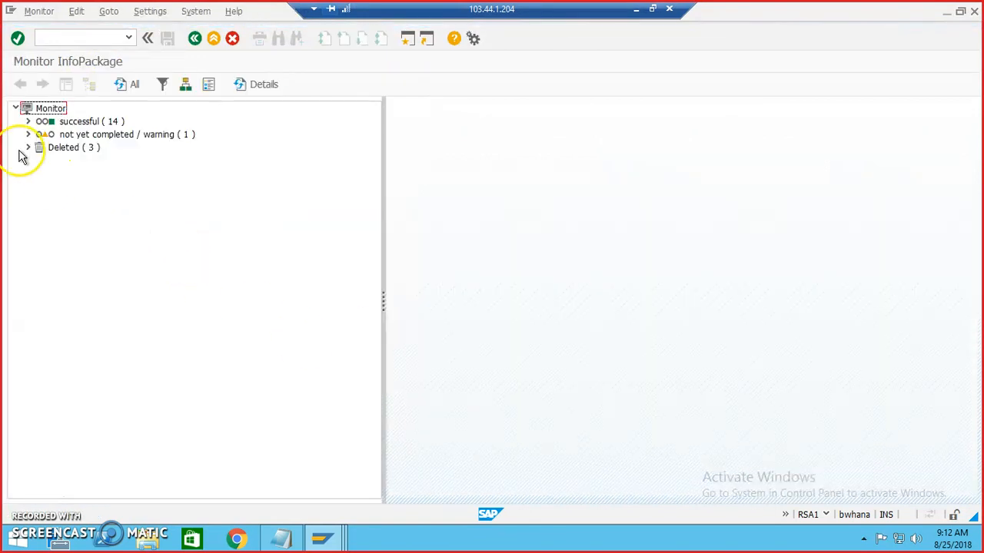
left_click(28, 122)
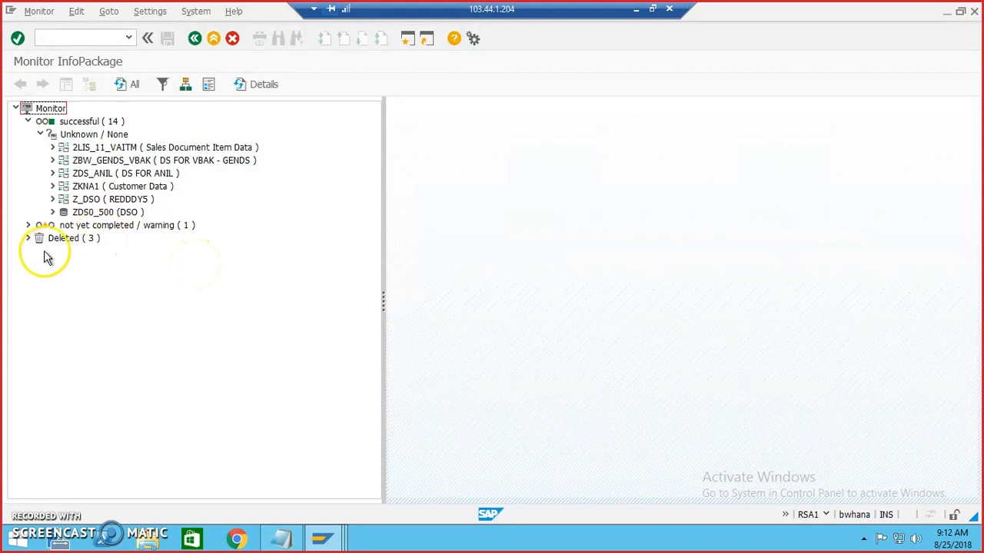
left_click(27, 225)
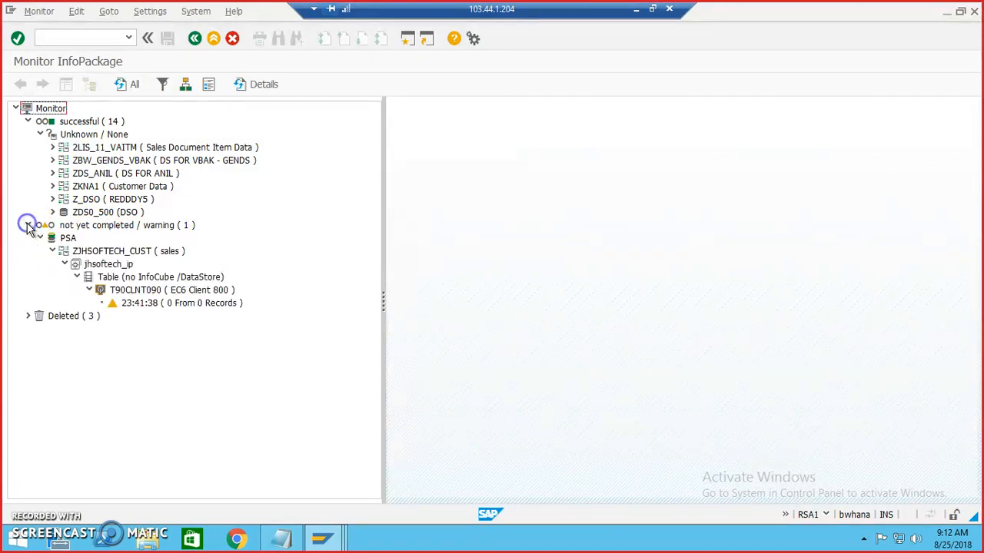
left_click(114, 254)
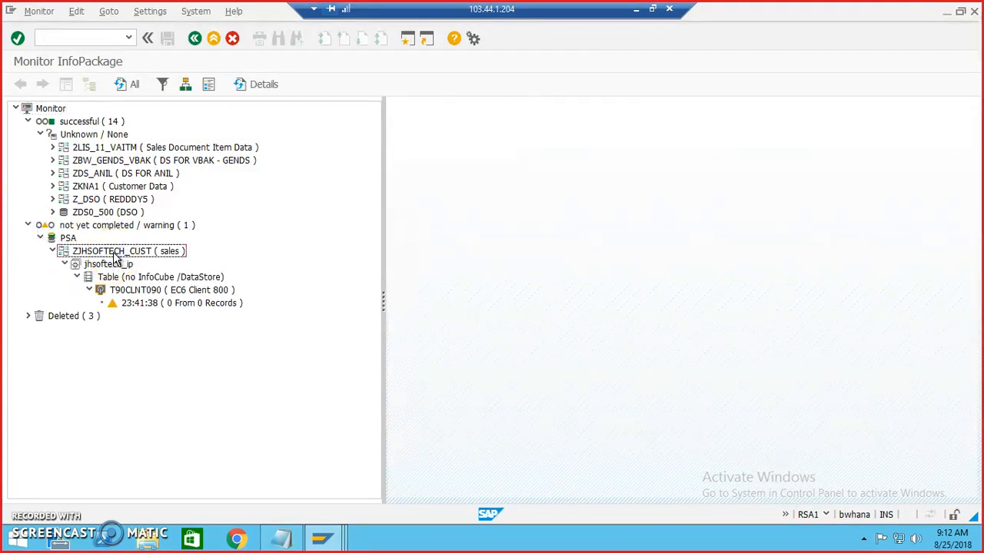
left_click(123, 85)
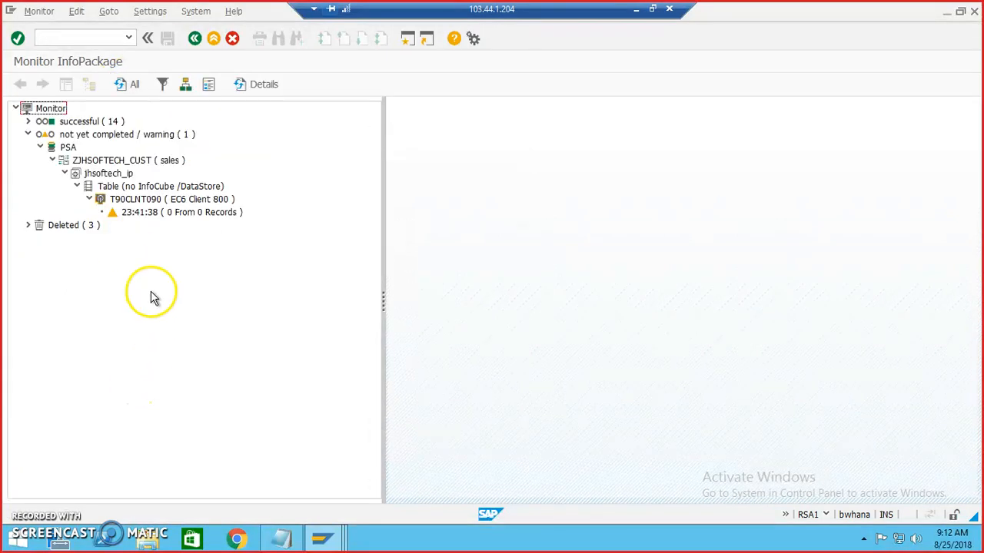
Step: Examine the status message of the not yet completed jhsoftech_ip request in the InfoPackage monitor
left_click(174, 216)
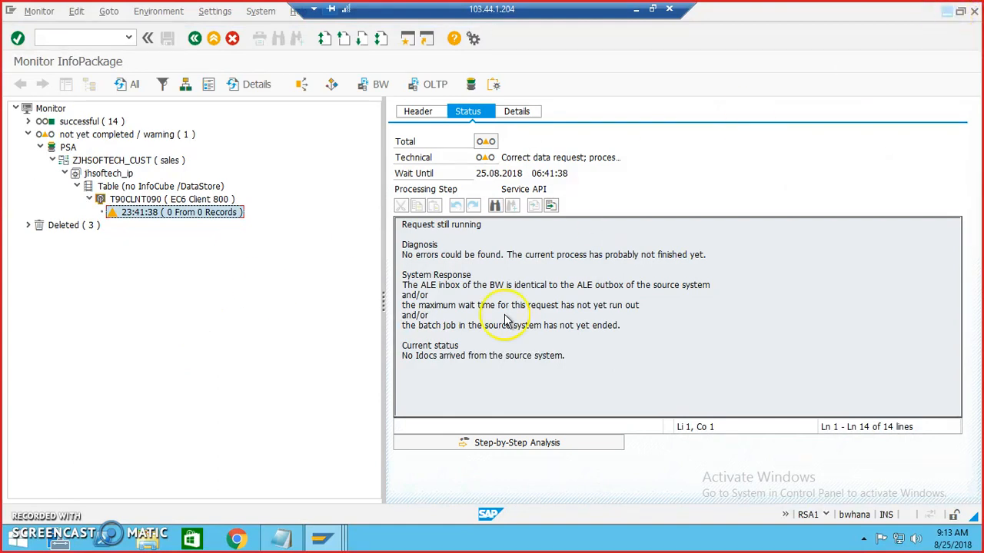
left_click(947, 11)
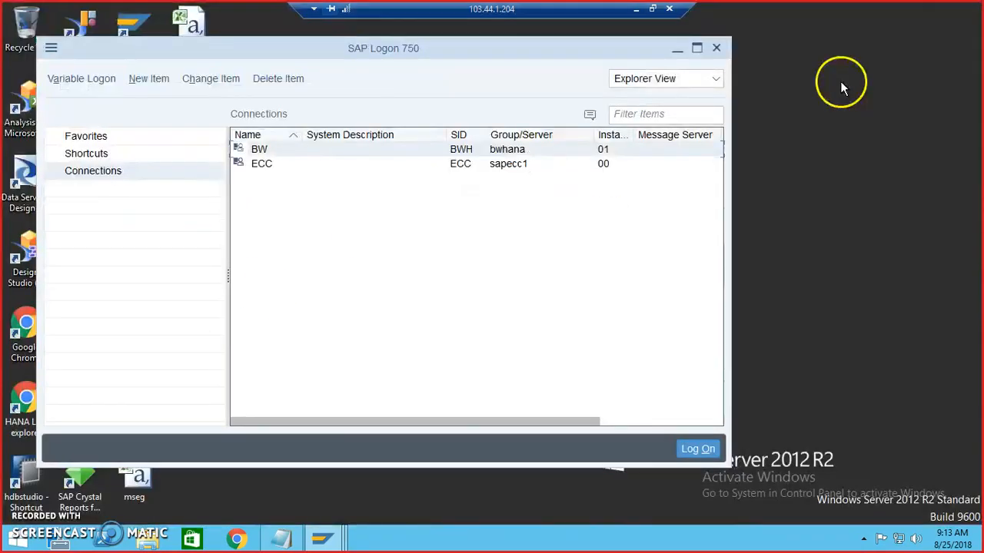
left_click(321, 542)
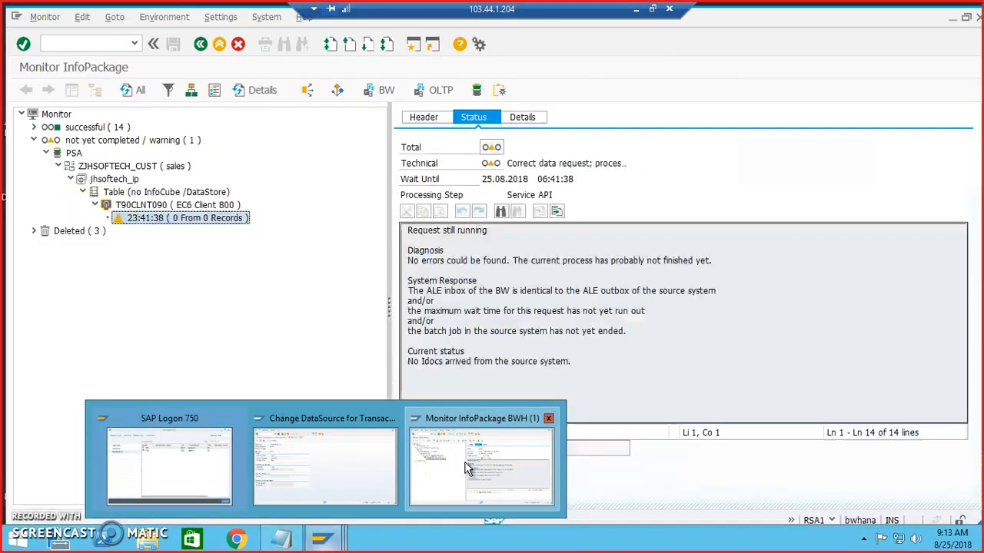
left_click(466, 467)
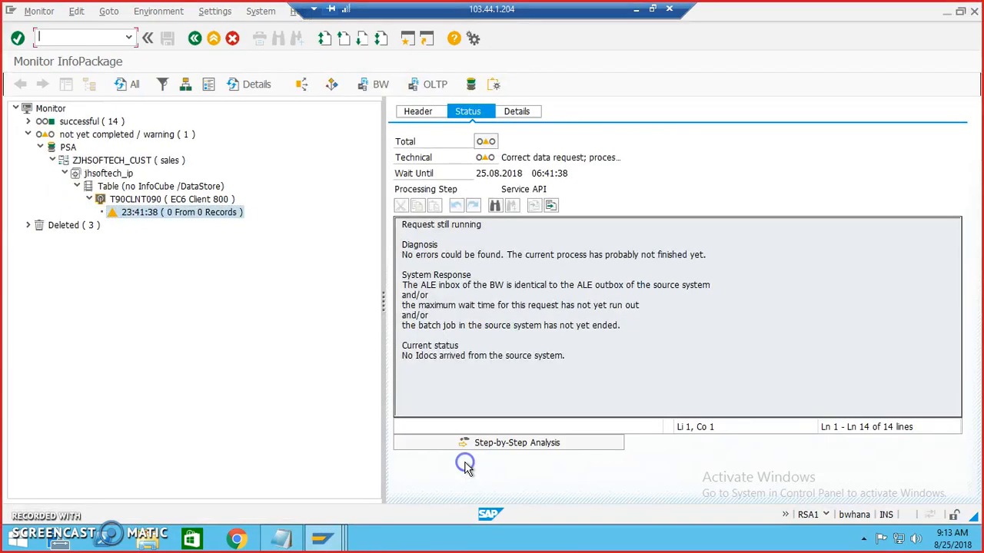
Step: Leave the monitor and InfoPackage, and expand the InfoArea IA_JHSOFTECH among the InfoProviders
left_click(192, 40)
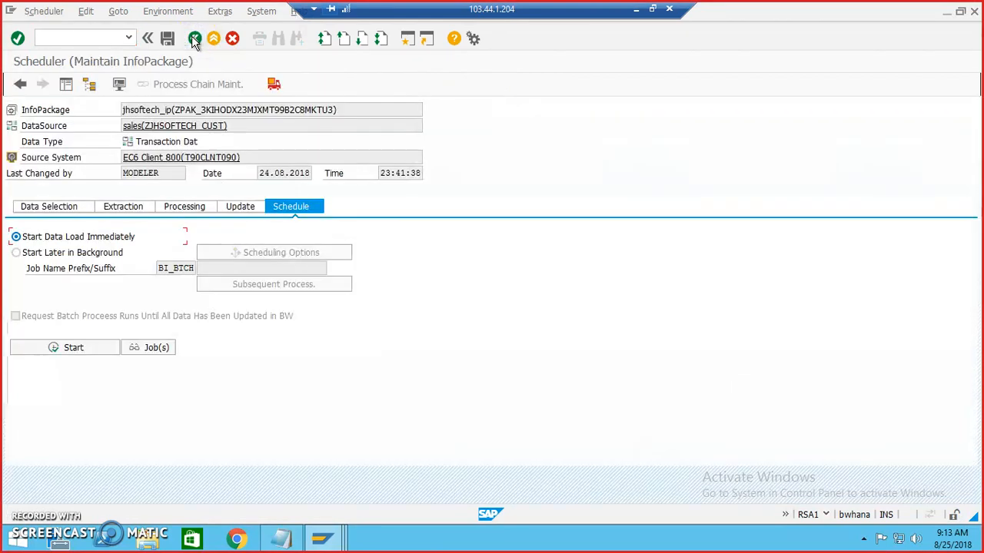
left_click(213, 38)
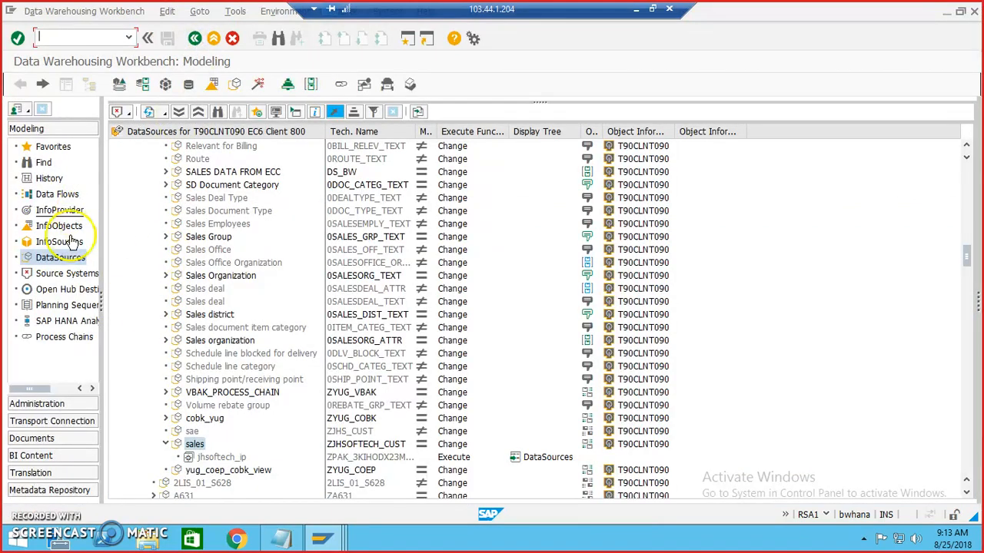
left_click(62, 211)
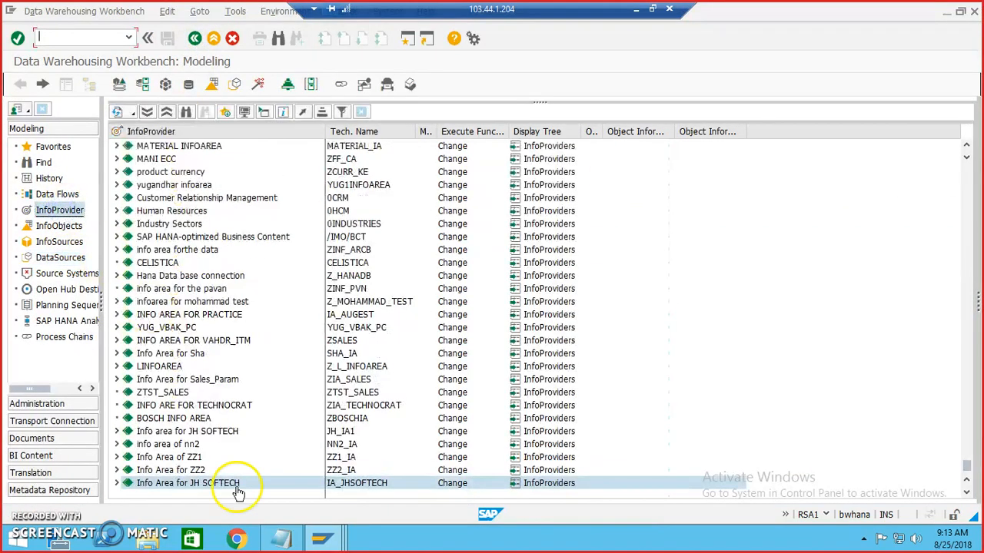
left_click(117, 483)
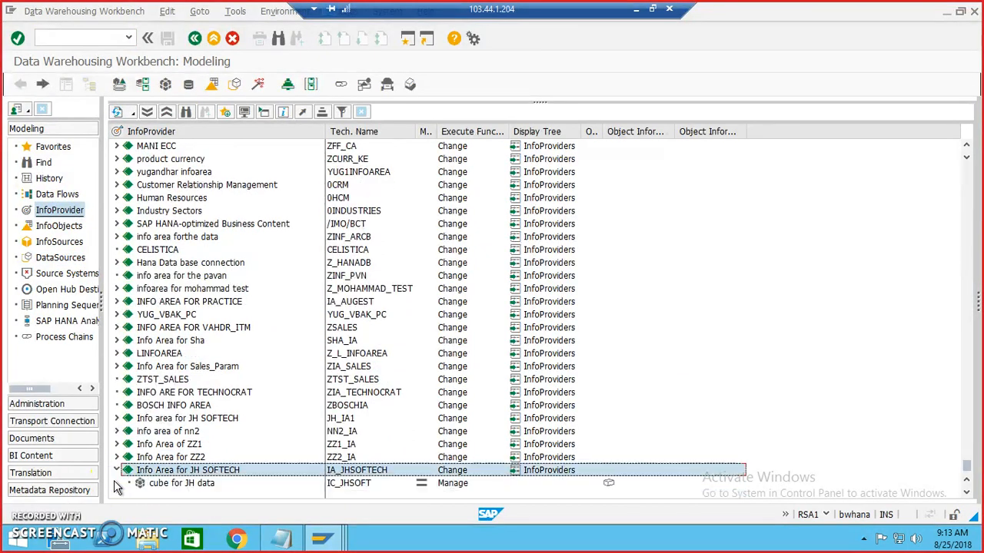
Step: Open the InfoCube IC_JHSOFT (cube for JH data) for editing, reactivate it, and return to the InfoProvider overview
left_click(172, 484)
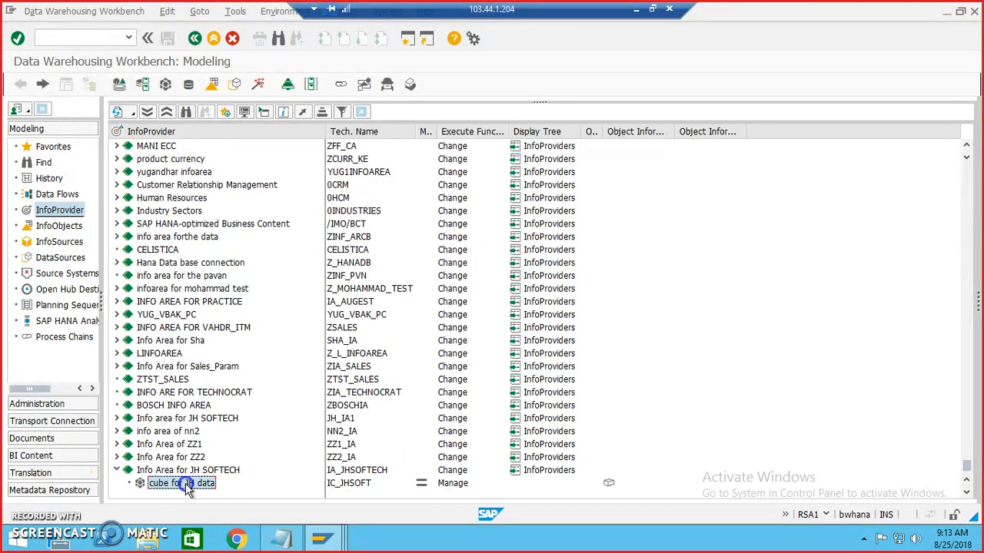
double_click(186, 487)
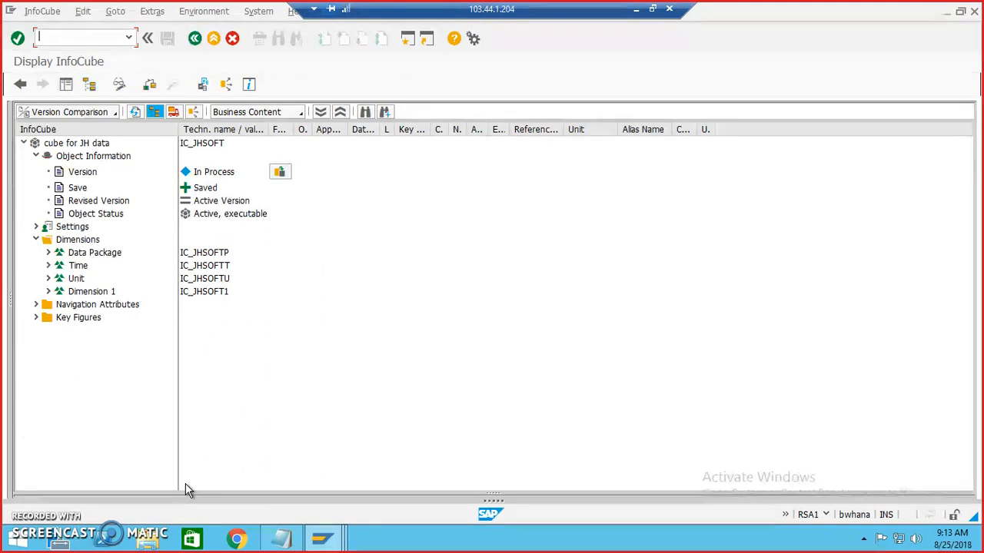
left_click(118, 84)
left_click(173, 86)
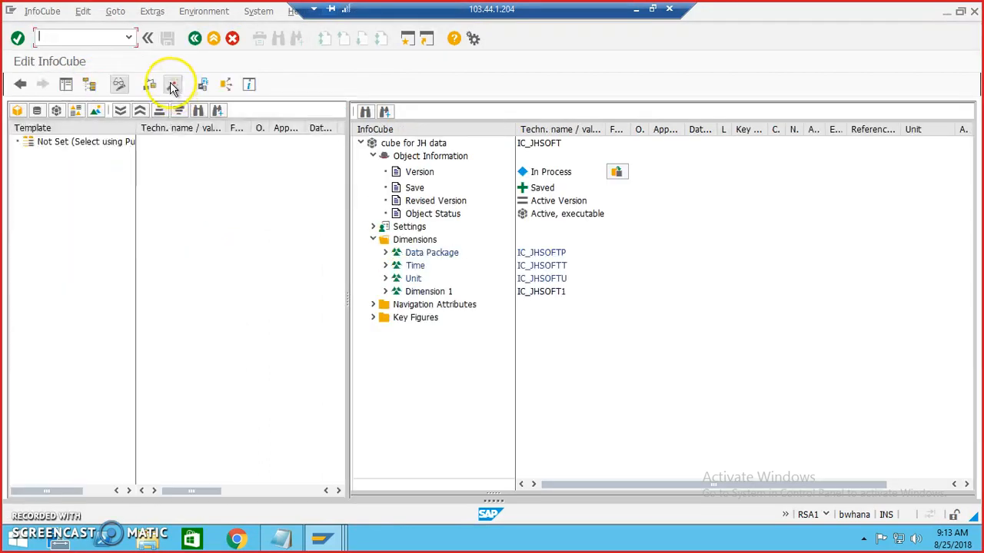
left_click(171, 86)
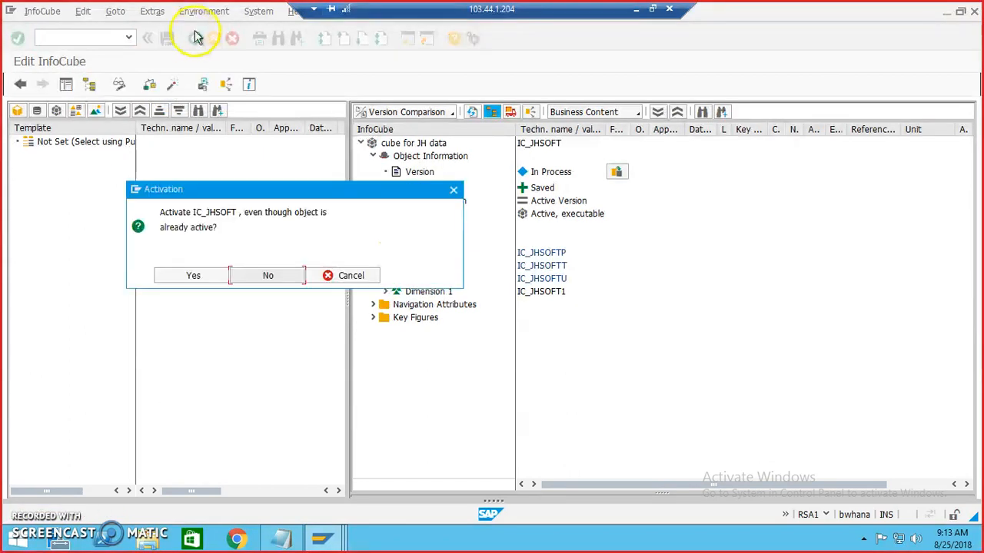
left_click(189, 275)
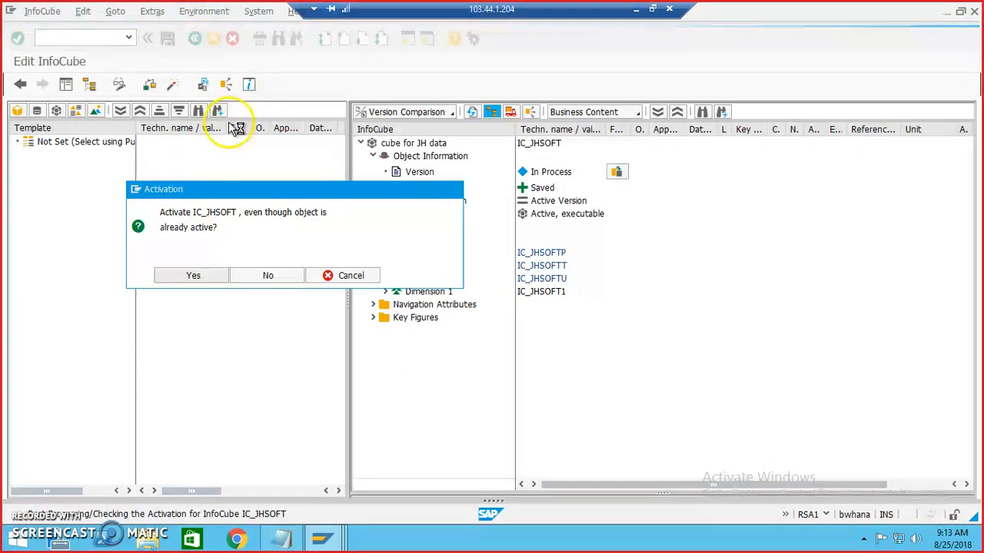
left_click(195, 39)
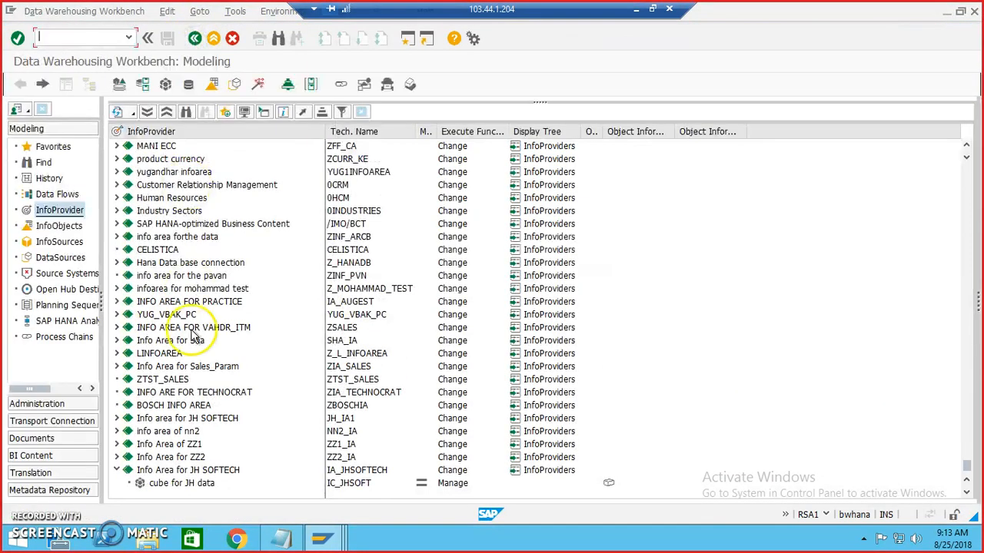
Step: Create a transformation for the InfoCube IC_JHSOFT with DataSource ZJHSOFTECH_CUST of source system T90CLNT090 as its source
left_click(185, 484)
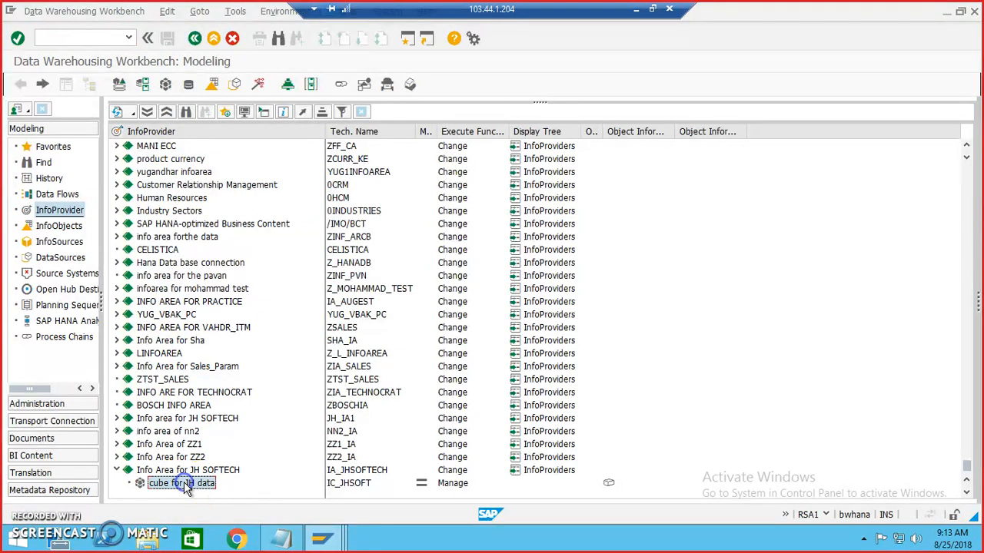
right_click(184, 485)
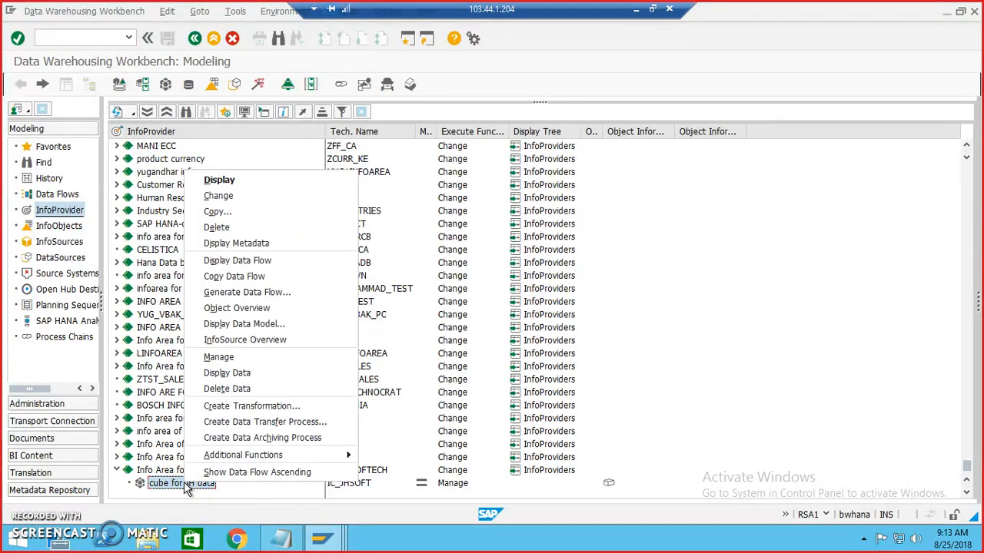
left_click(284, 413)
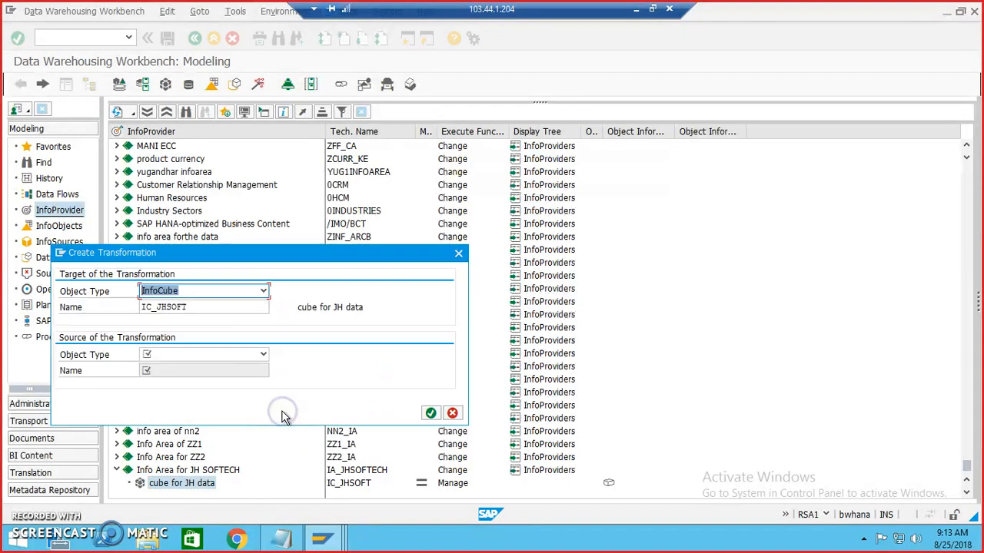
left_click(263, 356)
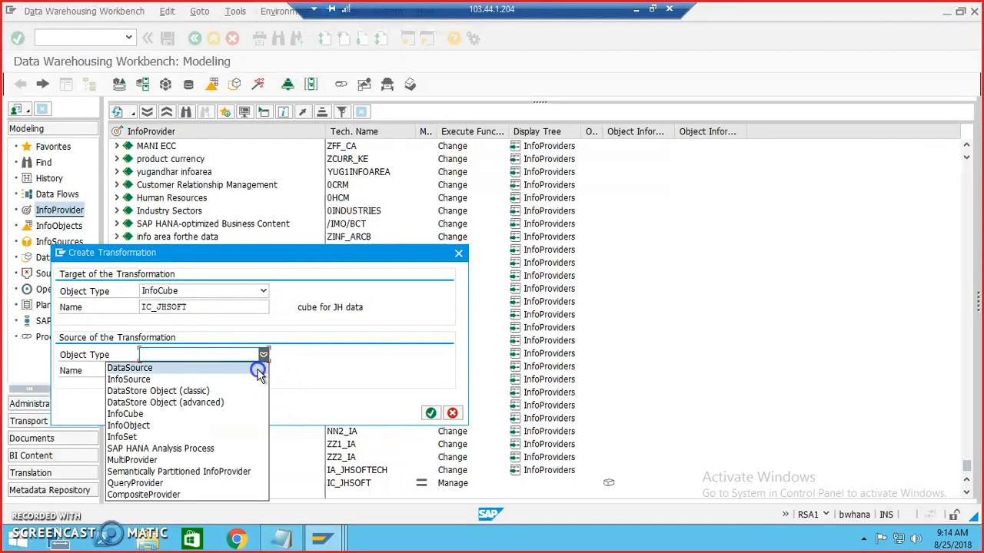
left_click(257, 368)
left_click(234, 373)
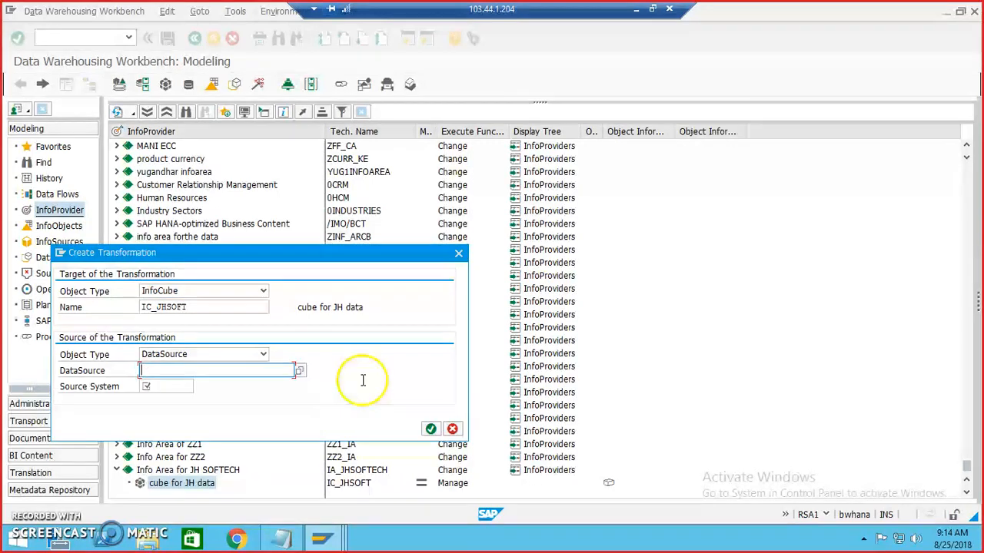
type("zjhsoftech*")
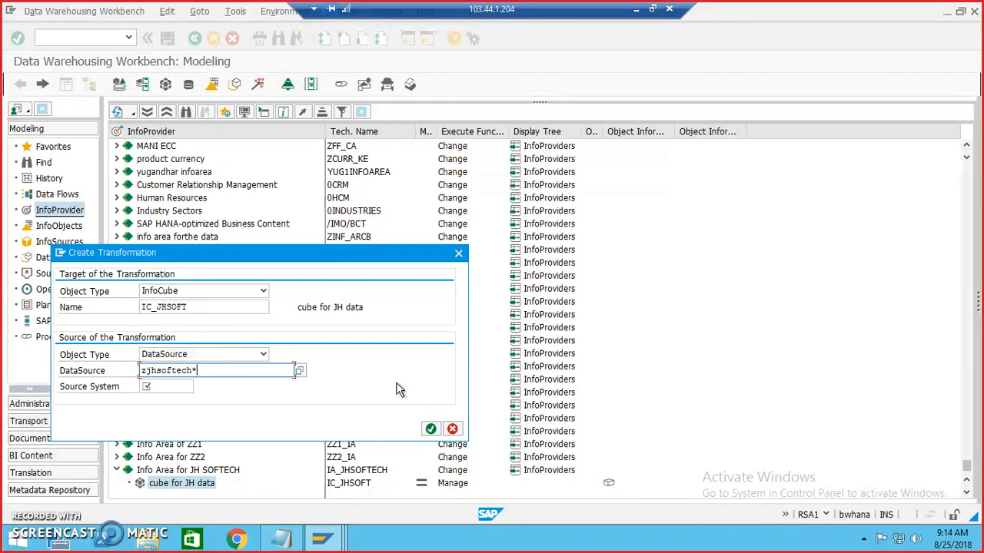
left_click(299, 373)
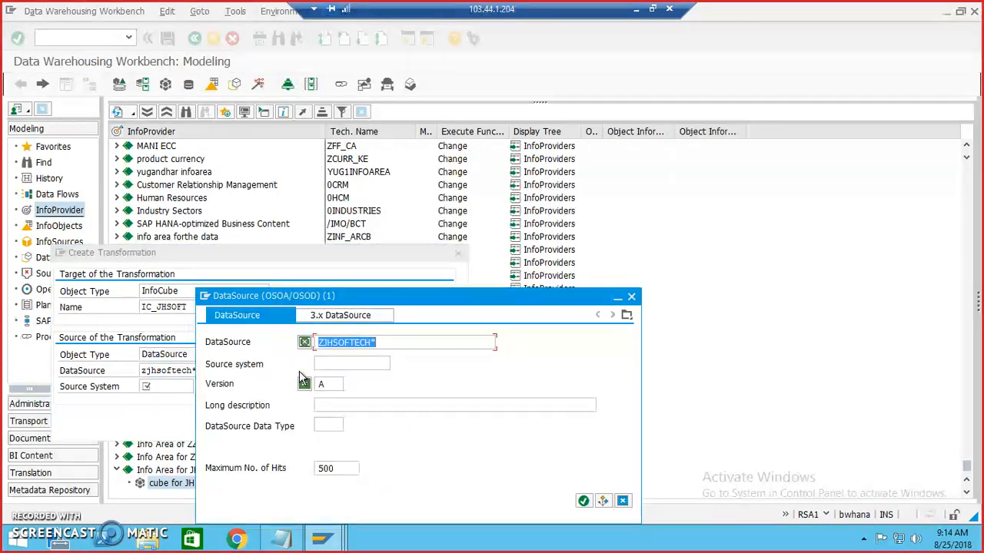
key("Return")
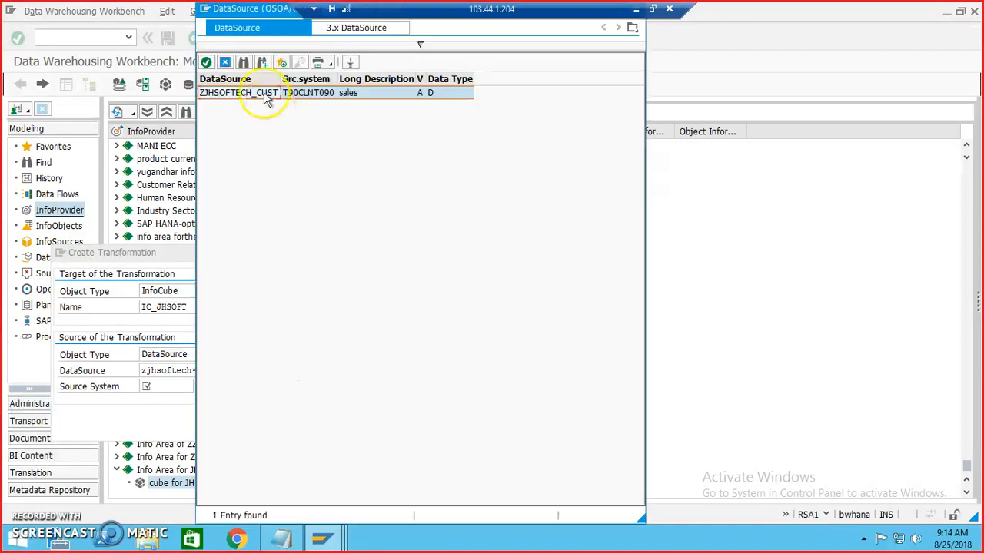
double_click(264, 93)
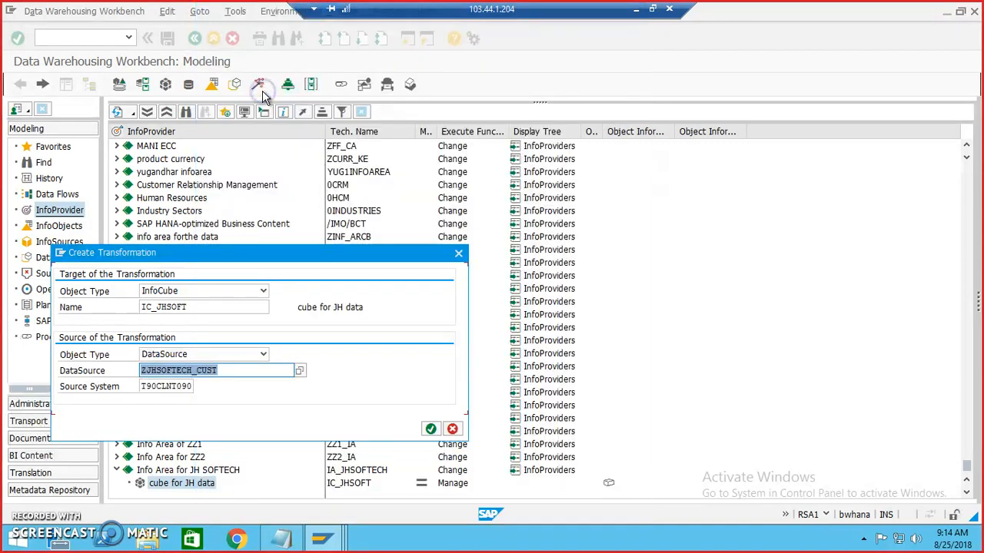
left_click(431, 430)
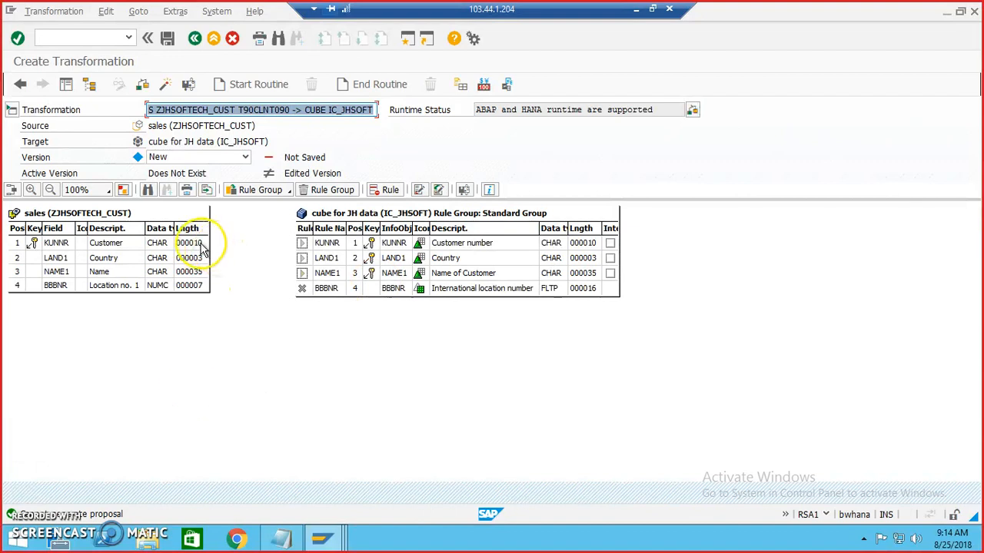
Step: Map the source fields KUNNR, LAND1, NAME1 and BBBNR to the InfoCube's matching InfoObjects
left_click_drag(215, 248, 304, 243)
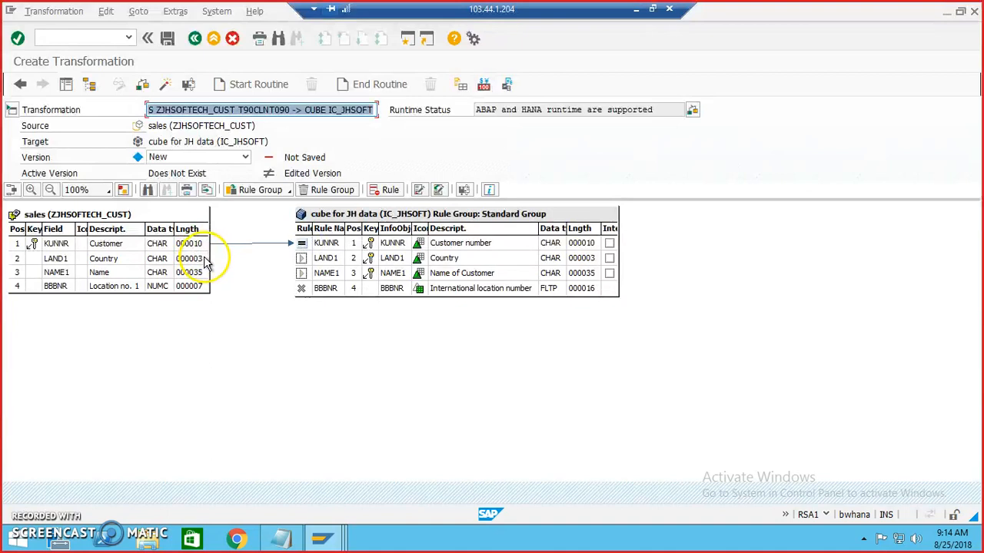
left_click_drag(205, 262, 305, 260)
left_click(194, 279)
left_click_drag(192, 278, 301, 275)
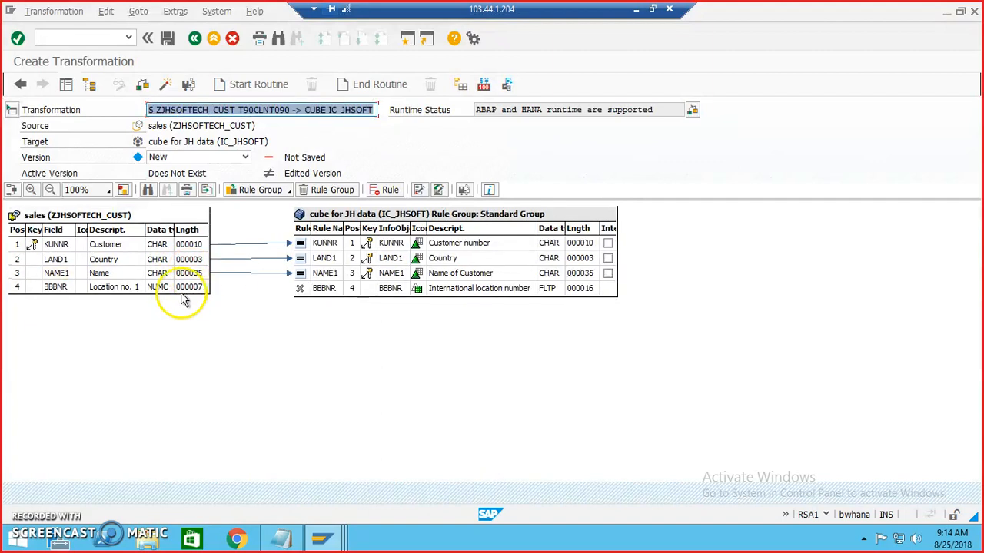
left_click_drag(196, 288, 304, 287)
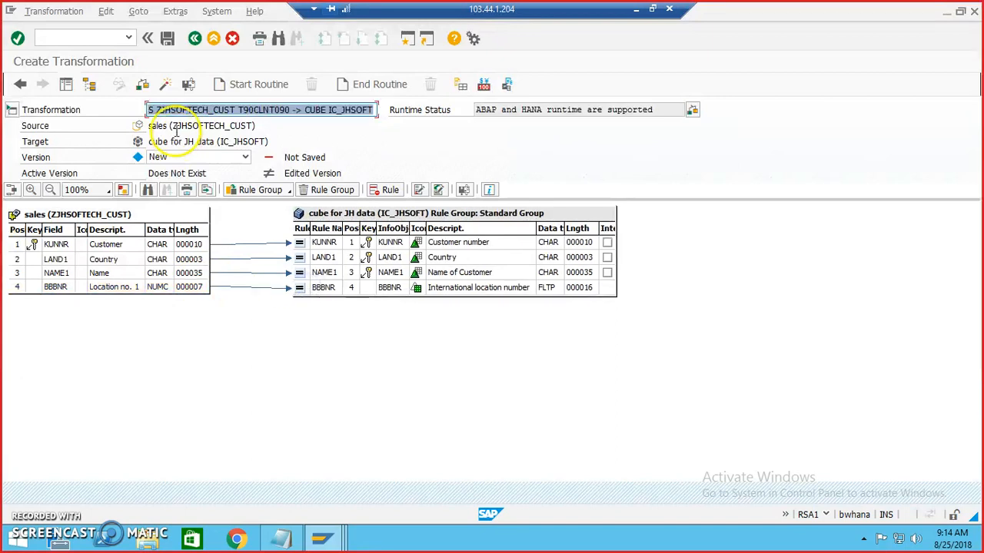
Step: Activate the transformation, accept the field length log, and save it under Workbench request BWHK900322
left_click(162, 85)
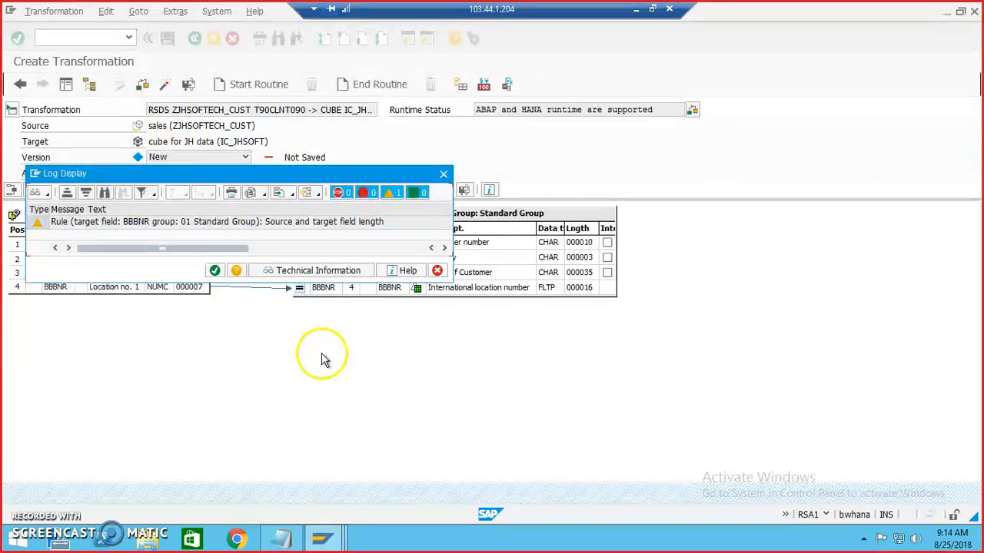
left_click(210, 272)
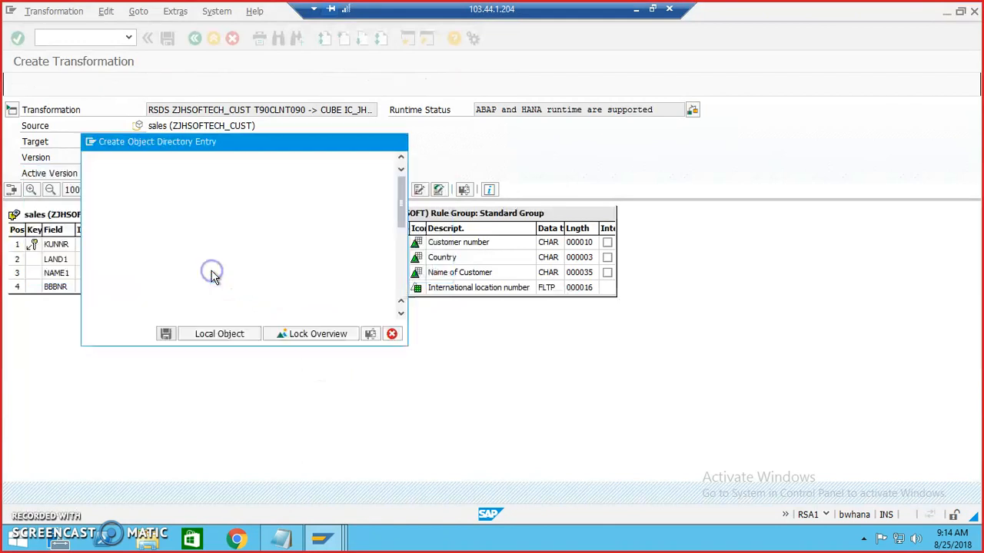
left_click(166, 333)
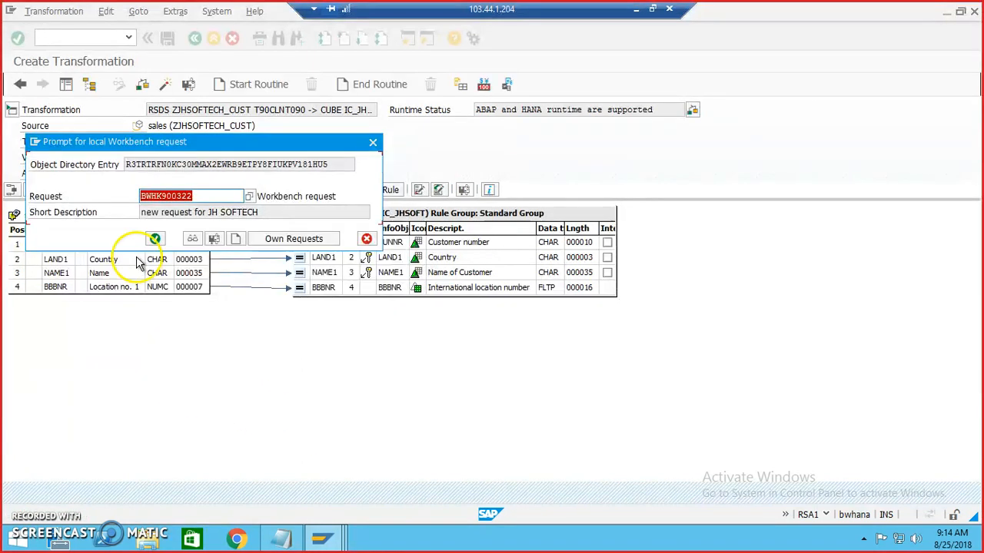
left_click(156, 239)
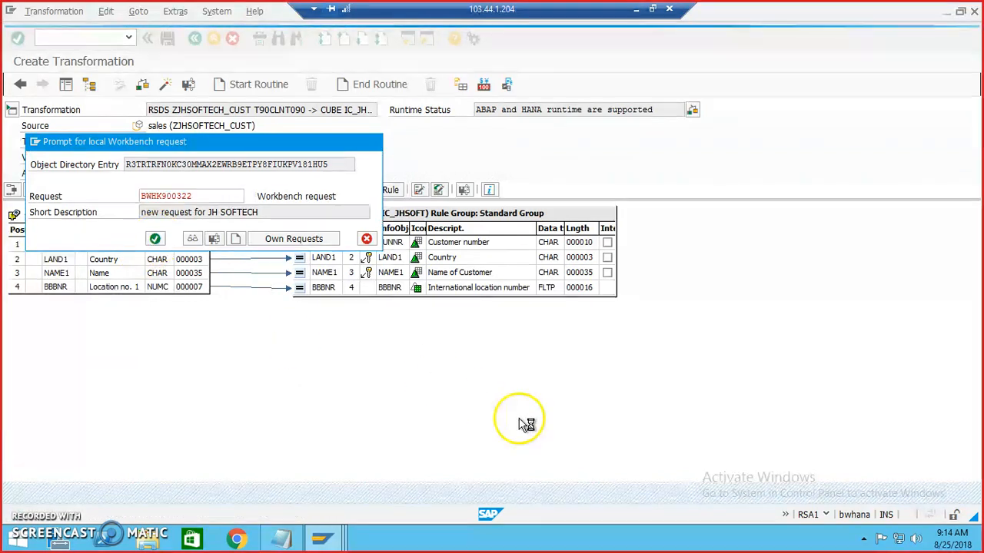
Step: Create a standard data transfer process for the InfoCube IC_JHSOFT with DataSource ZJHSOFTECH_CUST of source system T90CLNT090 as its source
left_click(66, 85)
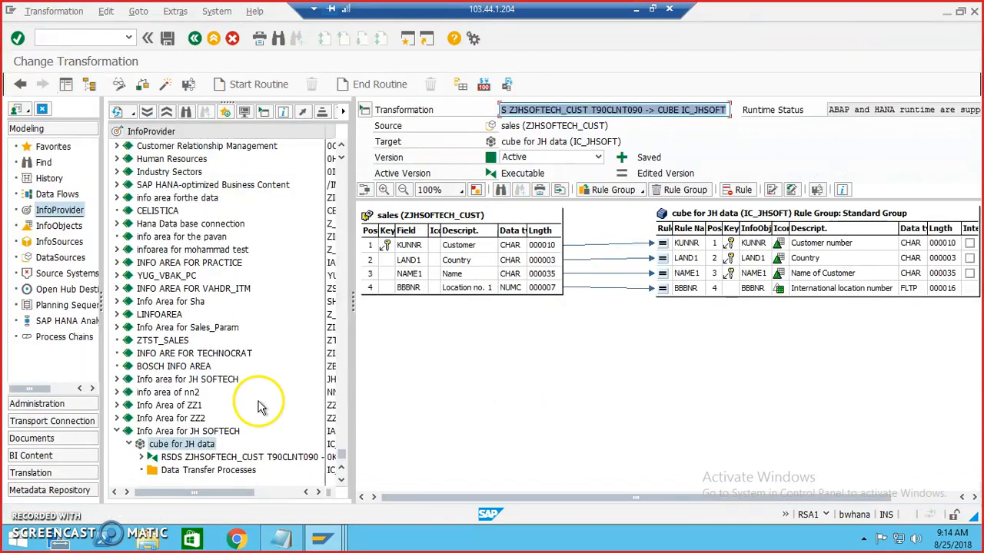
double_click(233, 471)
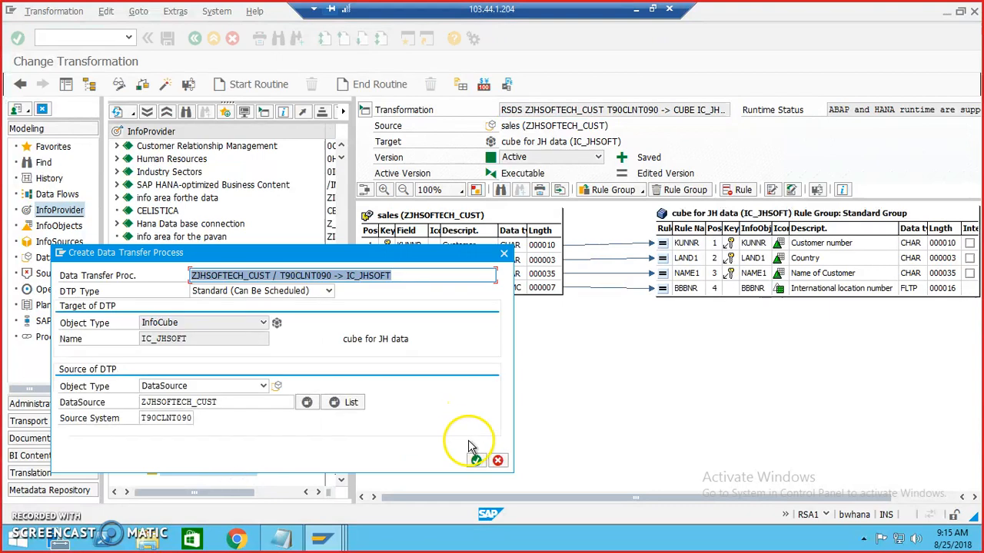
left_click(475, 461)
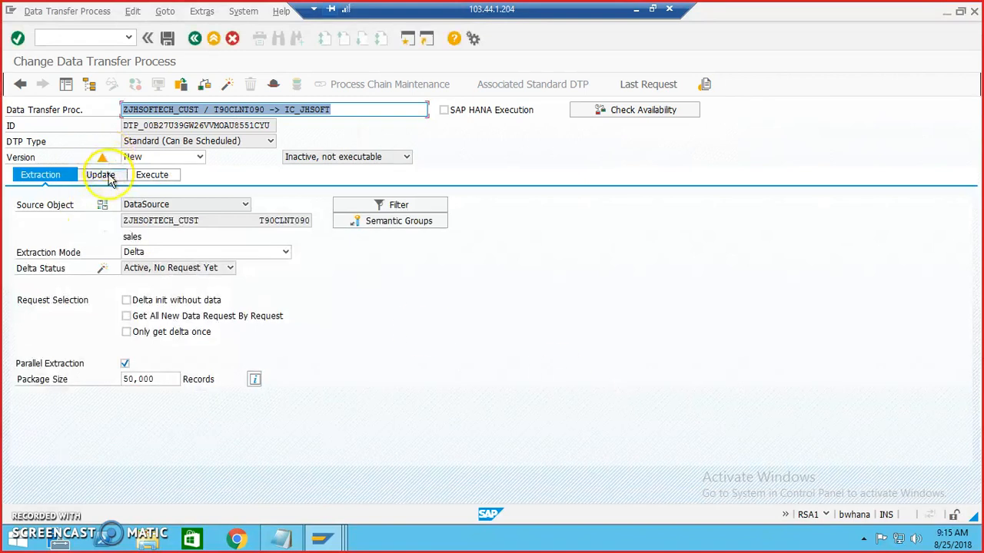
Step: Activate the data transfer process from its execution settings, saving it in package ZJHSOFTECH and accepting the transport request
left_click(154, 175)
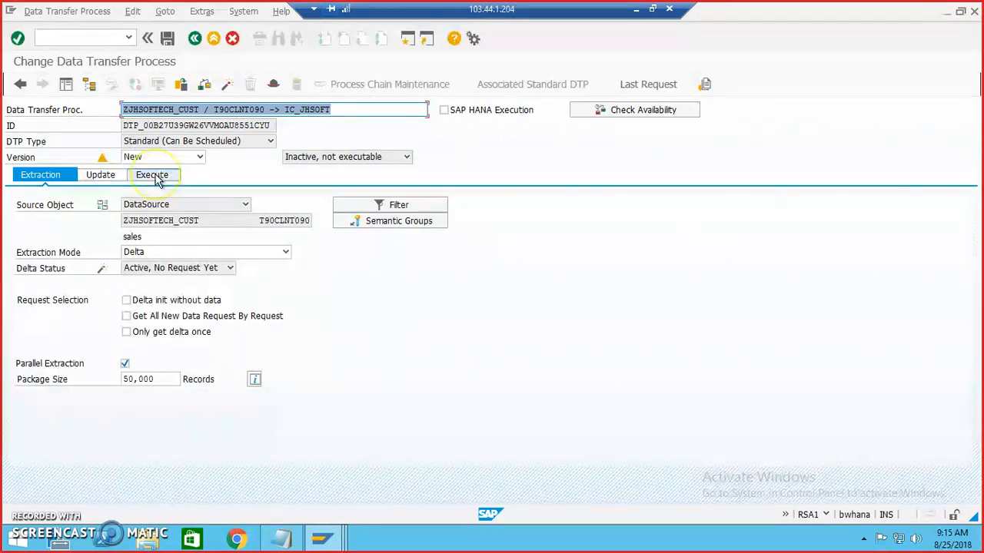
left_click(228, 86)
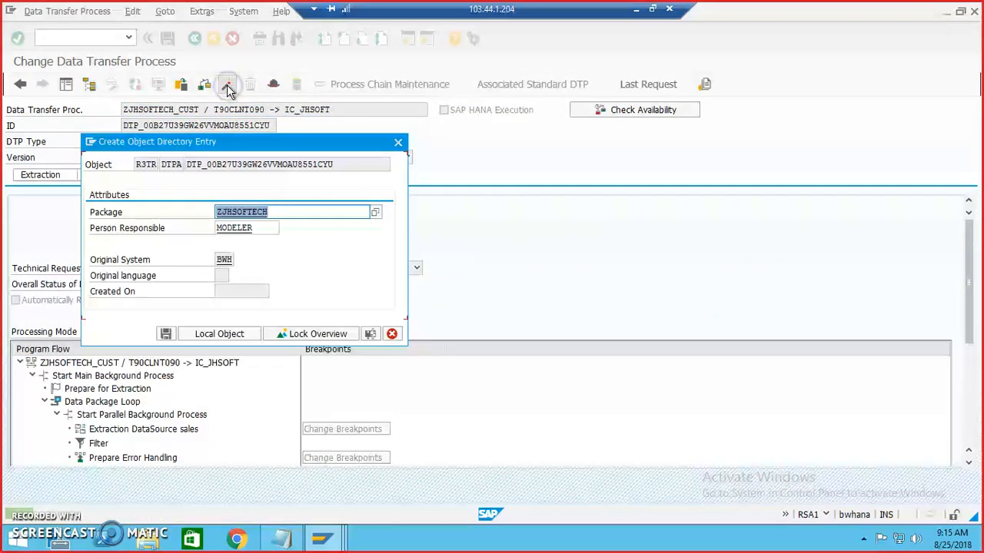
left_click(166, 334)
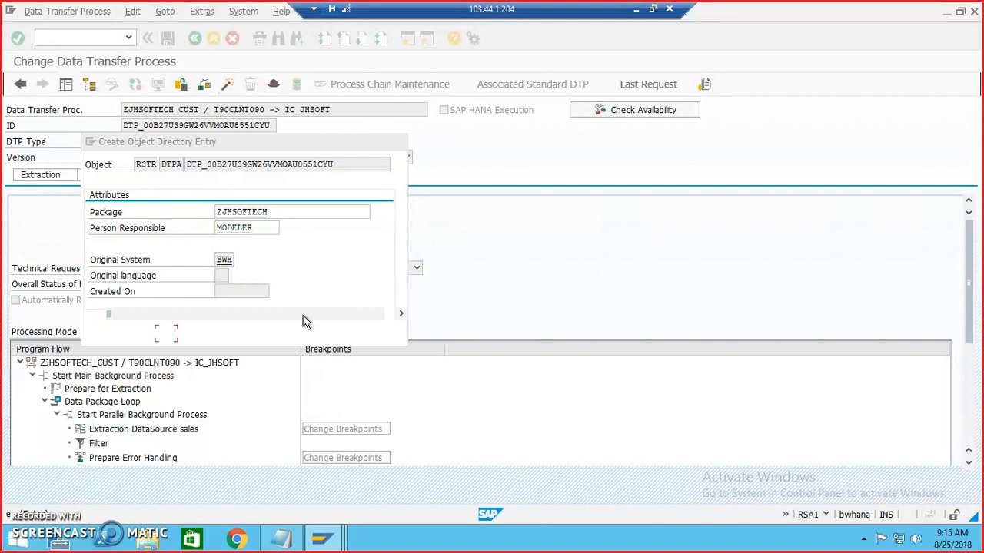
left_click(155, 238)
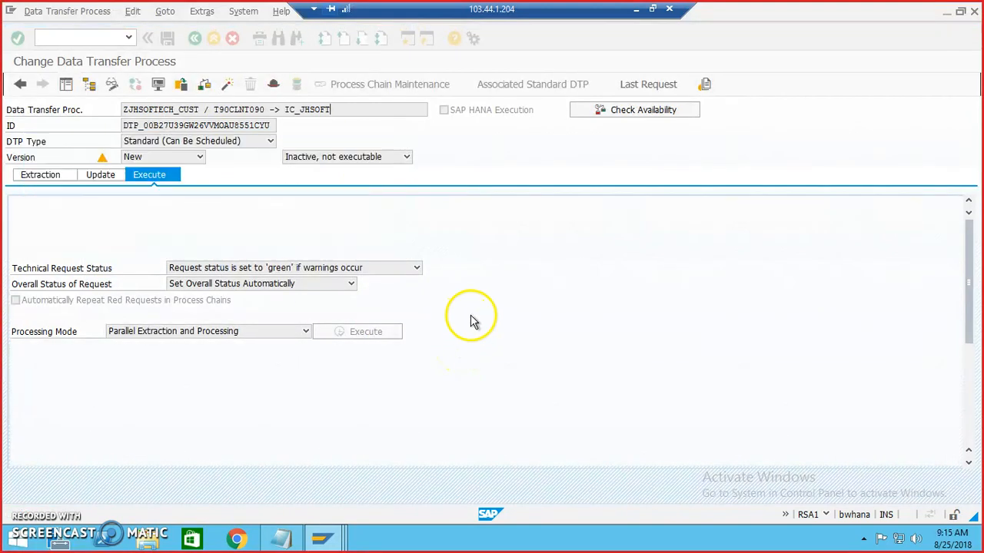
Step: Execute the data transfer process with parallel extraction and processing, and display its request in the monitor
left_click(362, 331)
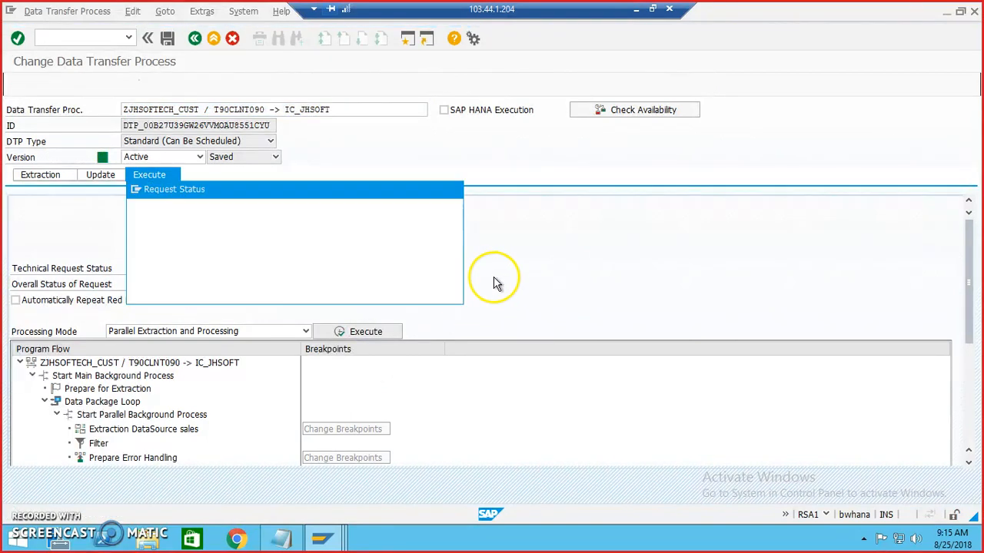
left_click(194, 293)
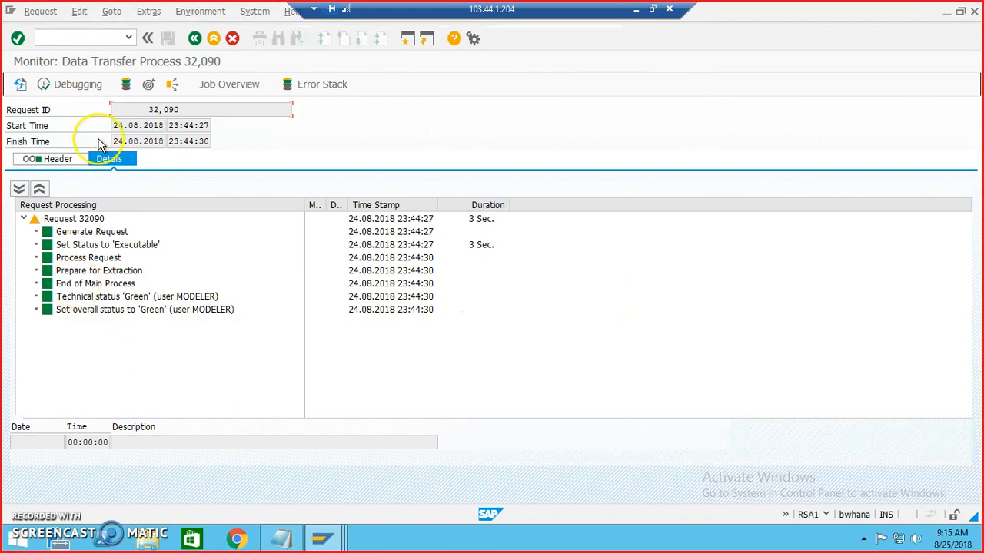
Step: Open the administration of the InfoCube IC_JHSOFT from the request monitor and display the cube's contents without selection restrictions
left_click(150, 85)
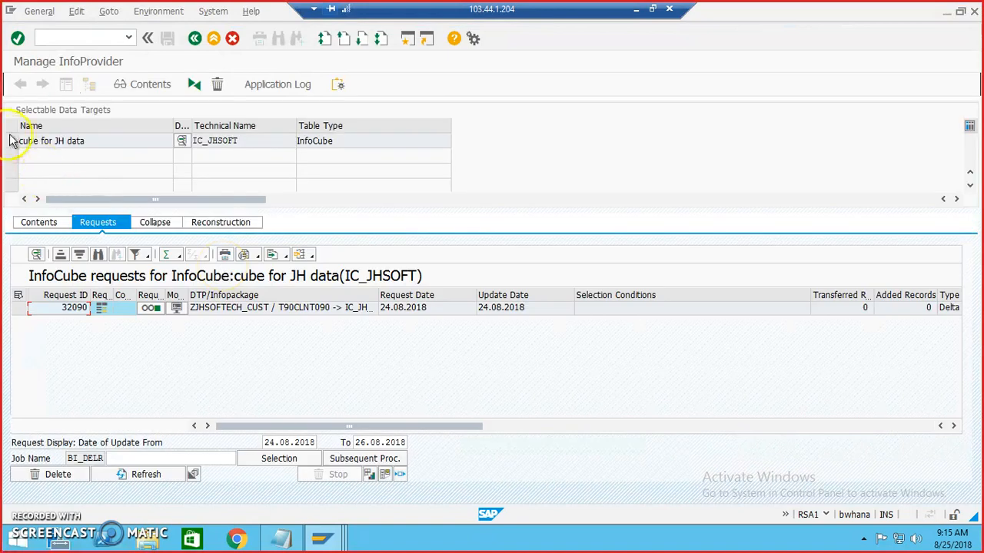
left_click(10, 145)
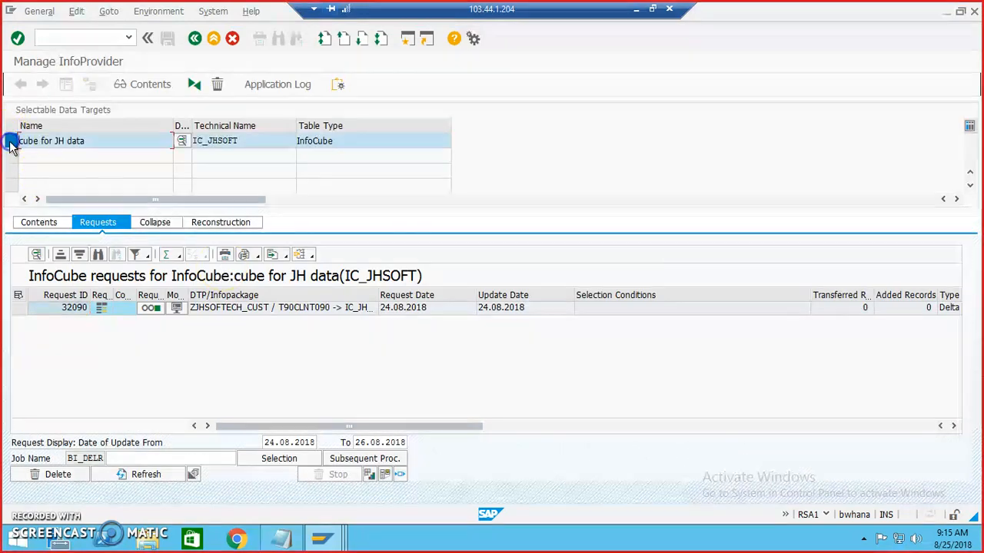
left_click(150, 86)
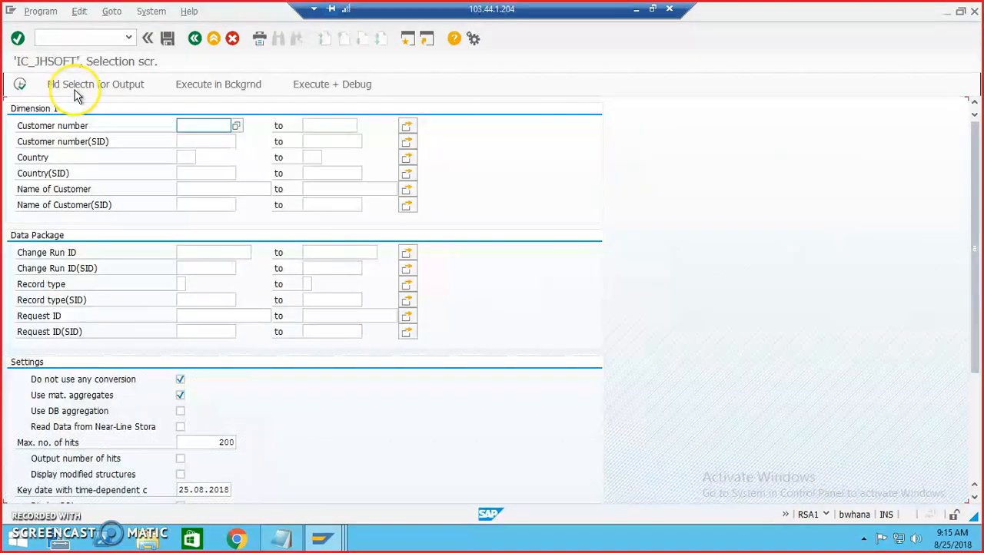
left_click(74, 87)
left_click(71, 87)
left_click(22, 85)
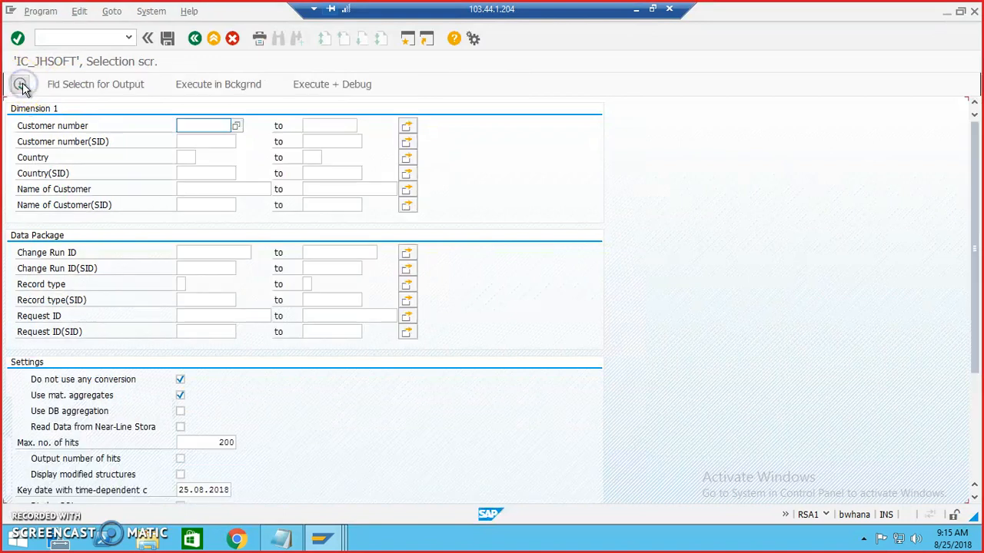
left_click(21, 86)
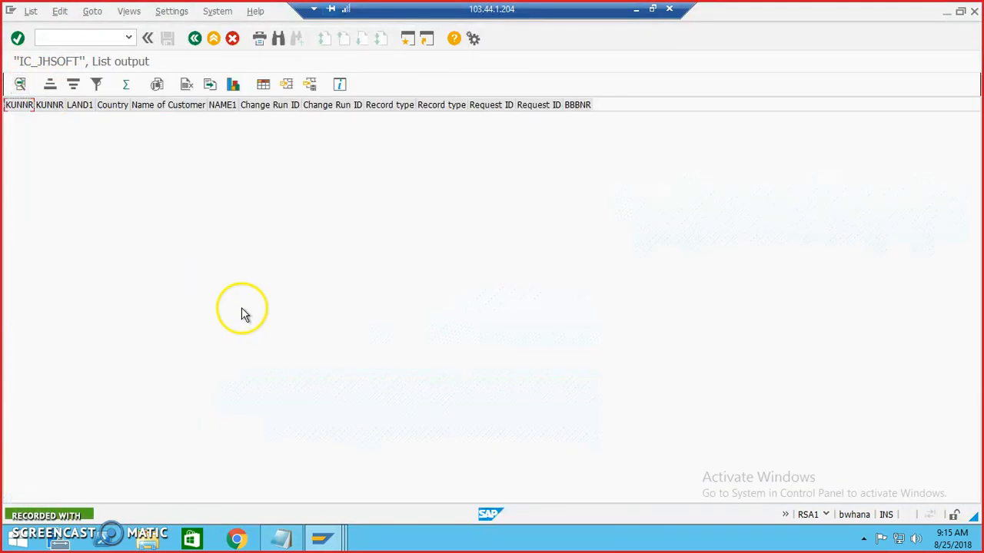
left_click(194, 37)
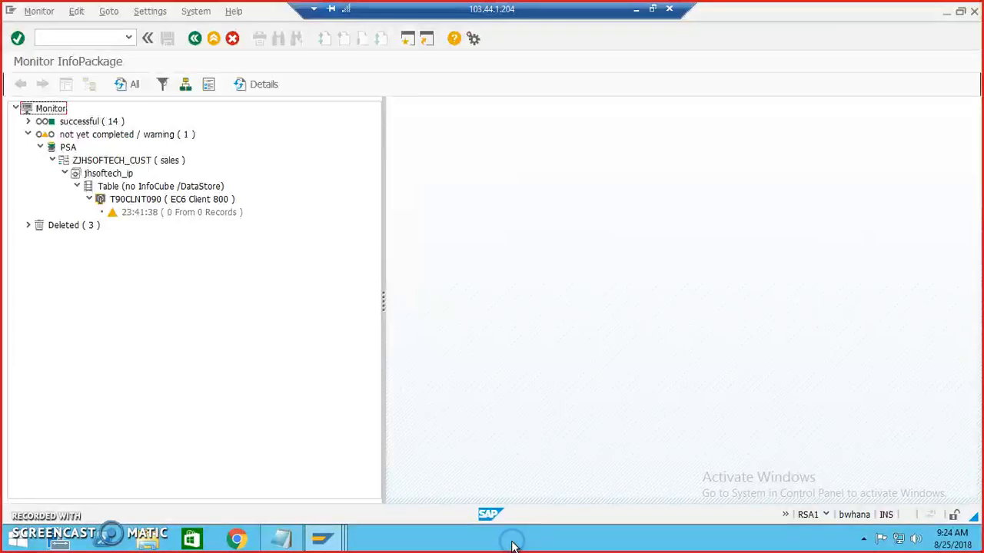
Step: Refresh the InfoPackage monitor and check the status of the 23:41:38 load request of jhsoftech_ip
left_click(200, 219)
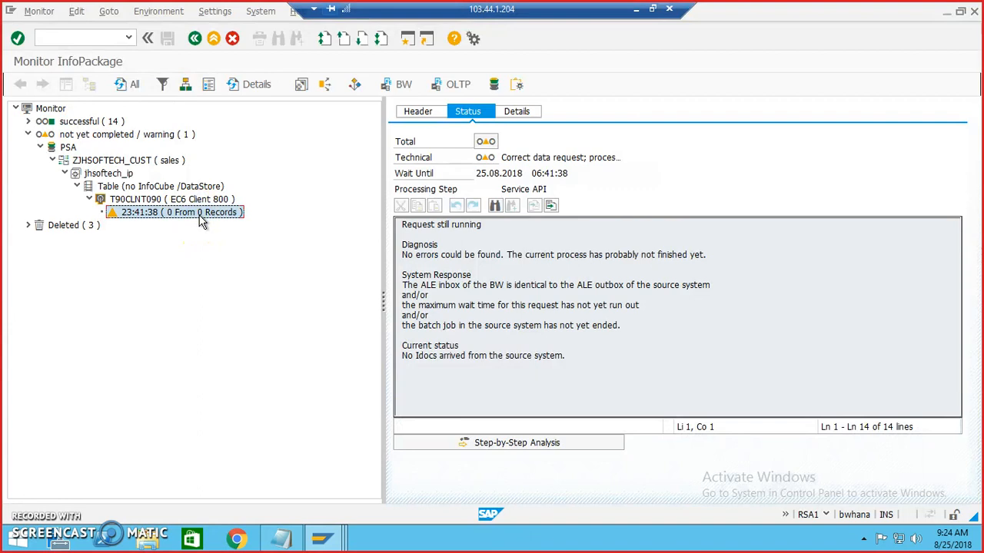
left_click(120, 84)
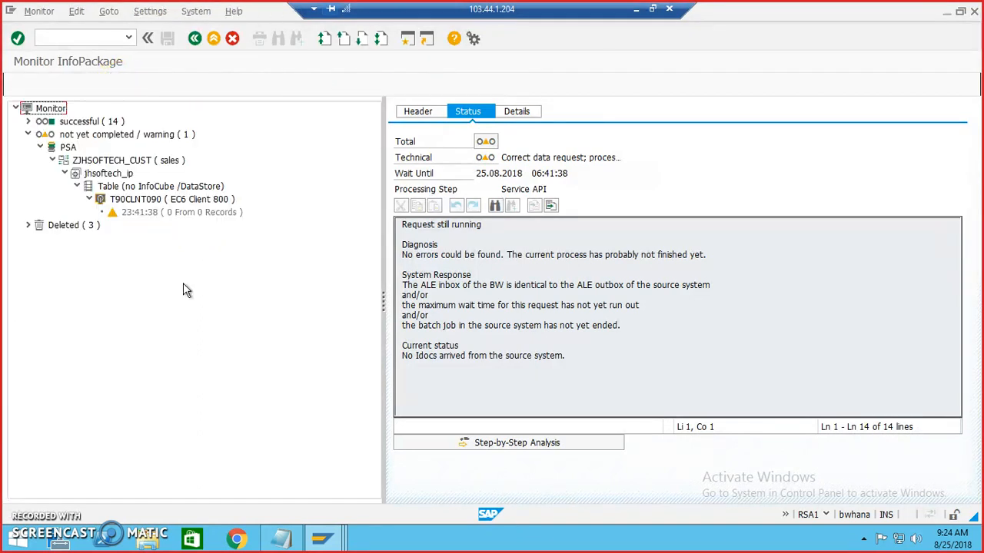
left_click(165, 212)
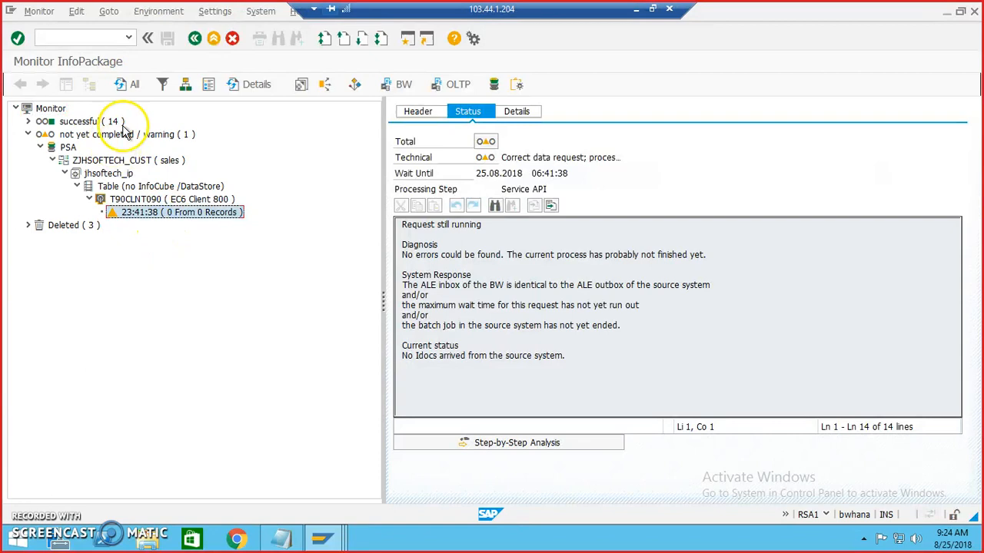
left_click(121, 84)
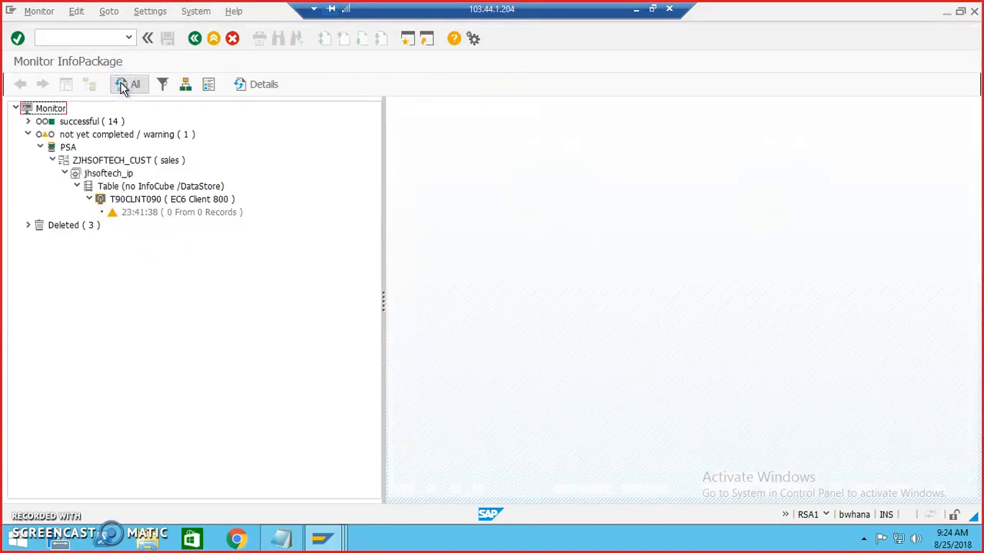
left_click(179, 213)
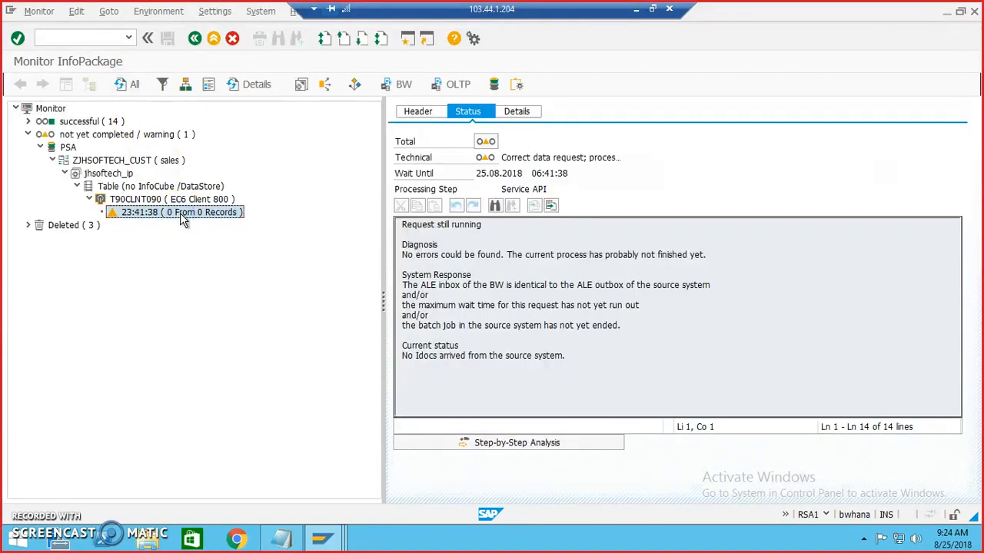
left_click(254, 83)
left_click(188, 254)
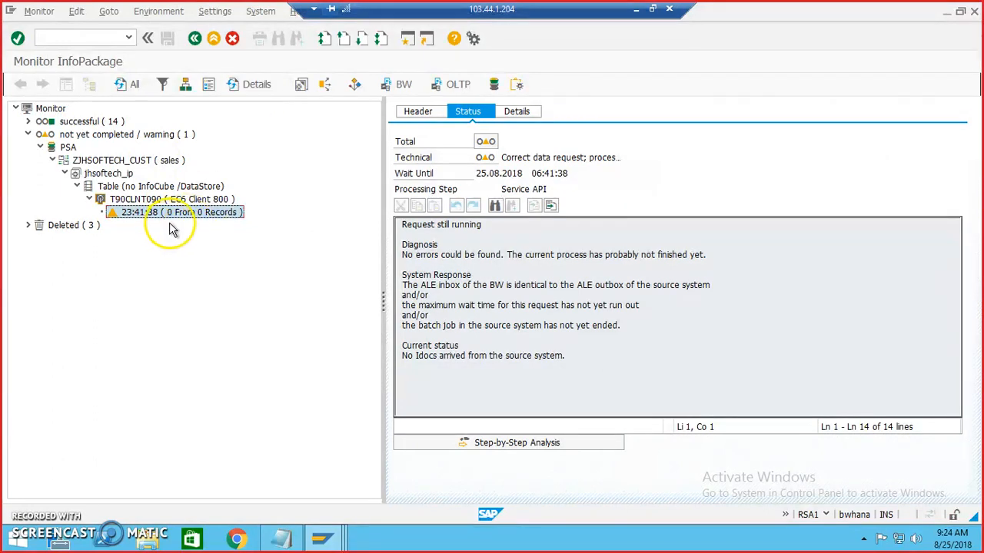